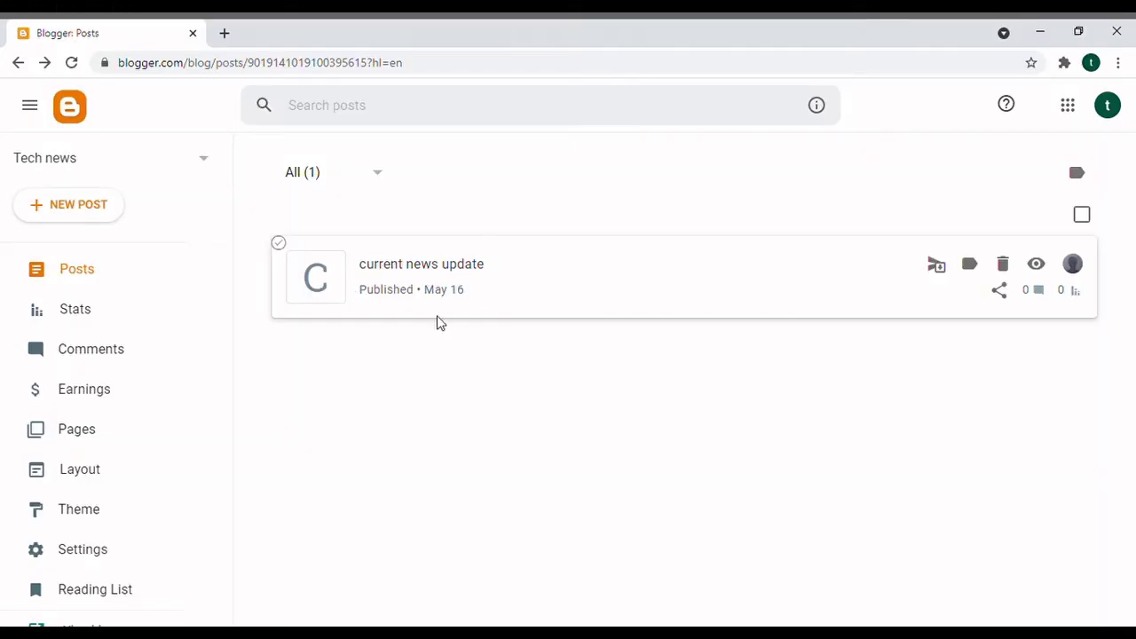
- Create a new post and enter "shdghgfjhkjdfjgfjglkhlgkhlgkhlgm" as its body text
click(74, 211)
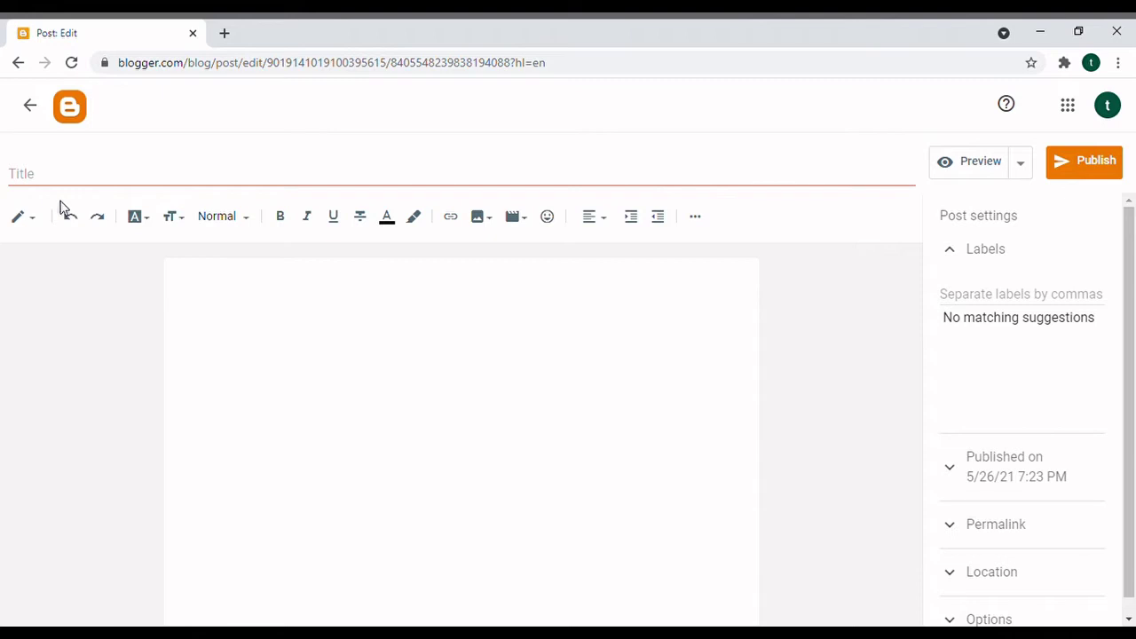
click(249, 314)
text(shdg)
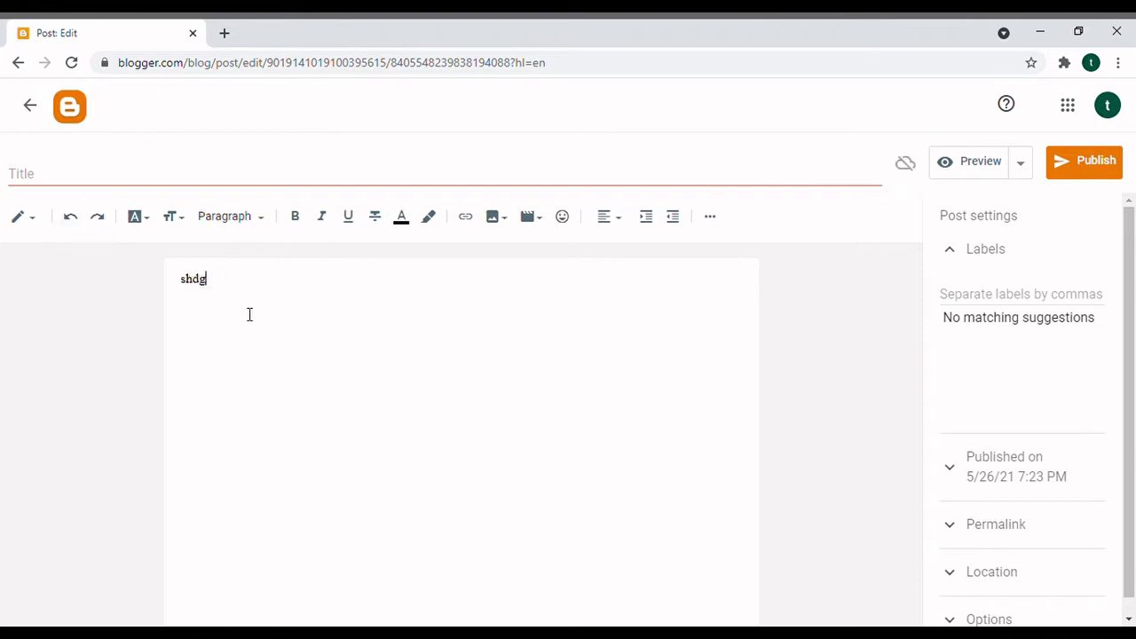
text(hgfjhkjdfjgfjglkhlg)
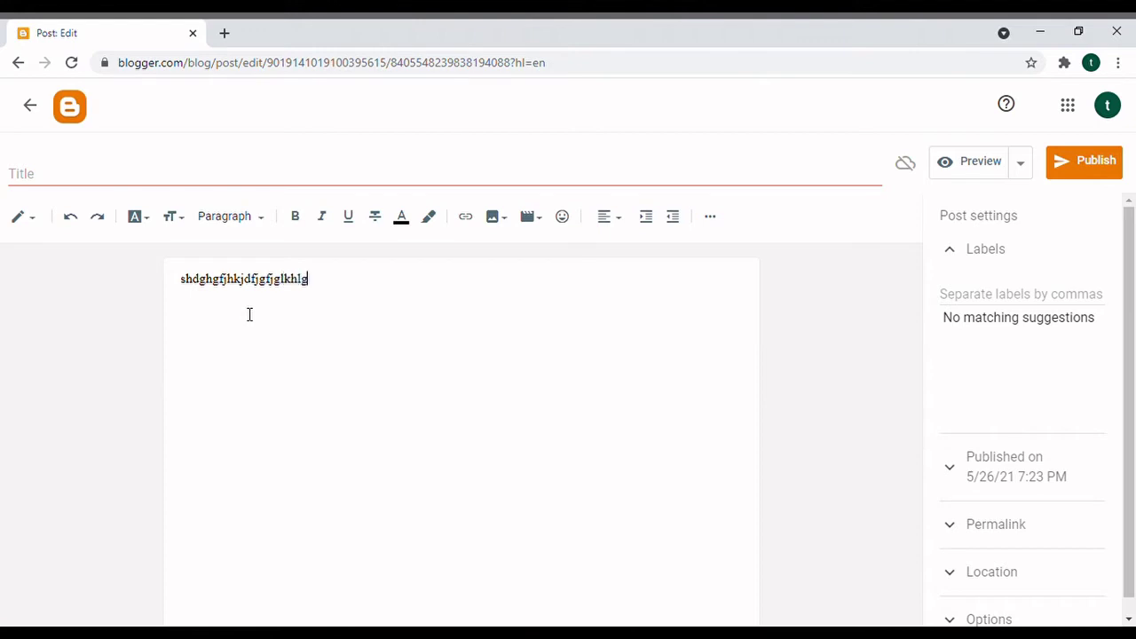
text(khlgkhlgm)
- View the post's source in HTML view and return to the posts list
click(37, 222)
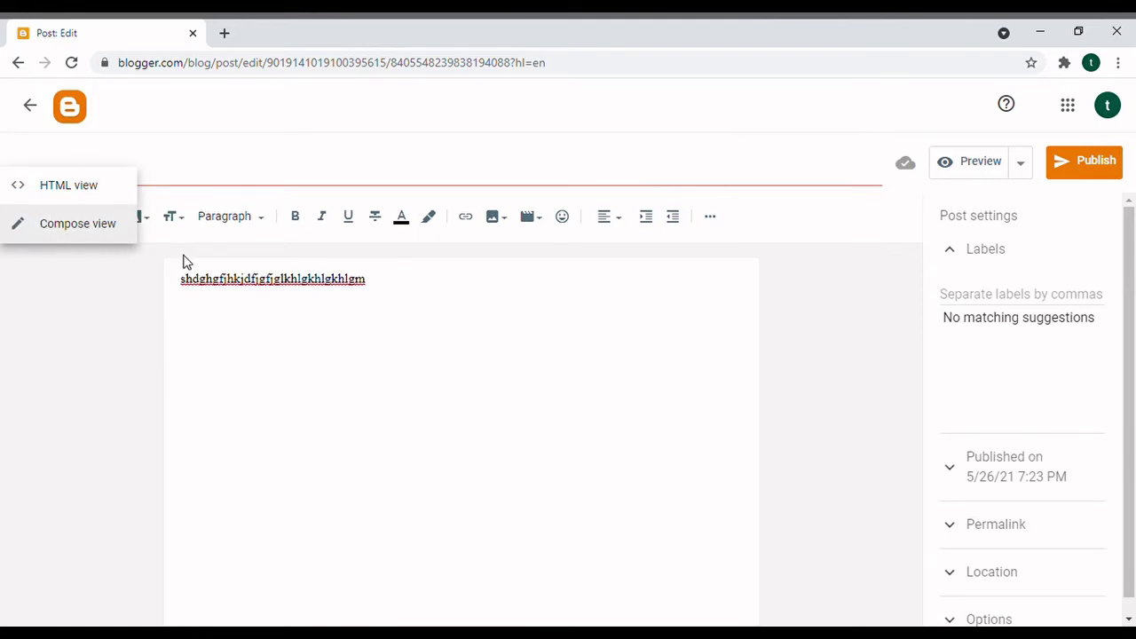
click(87, 192)
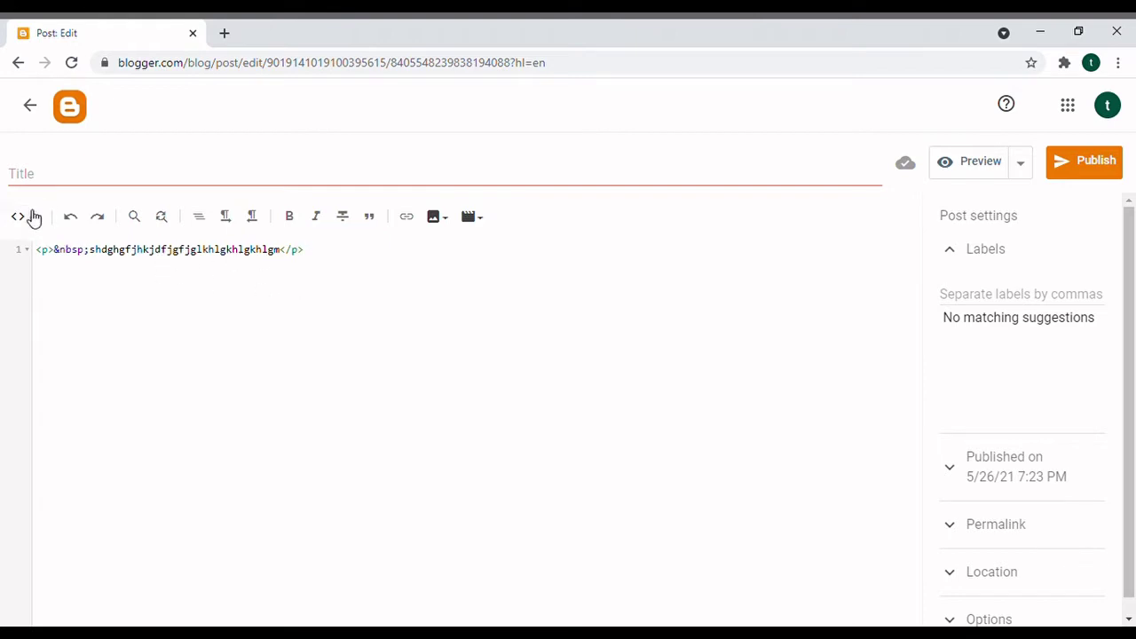
click(31, 106)
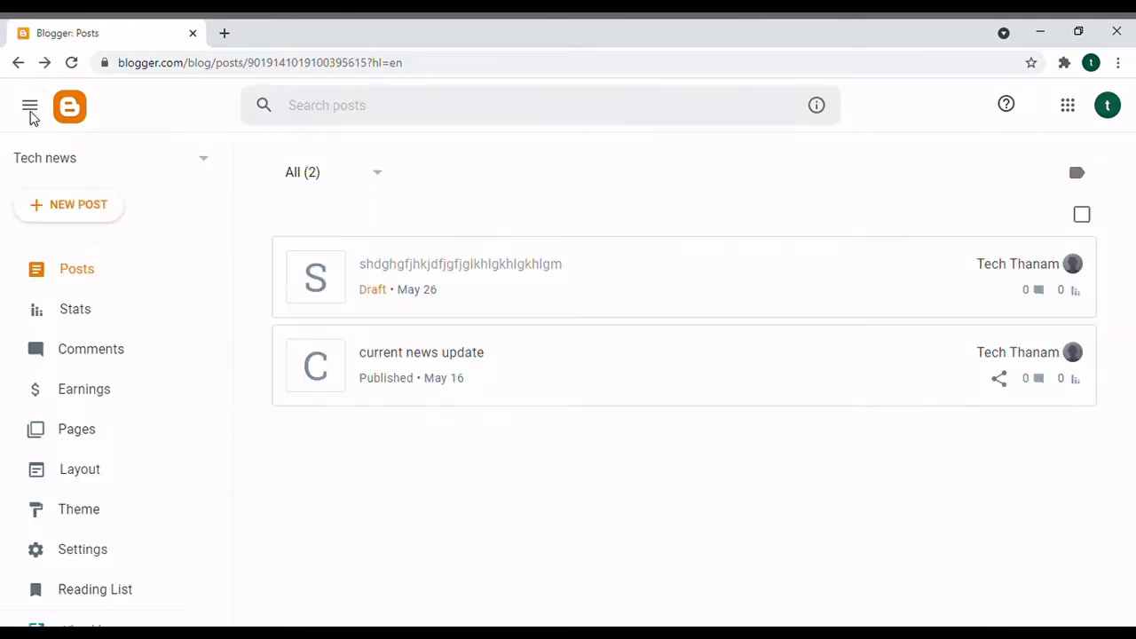
- Reopen the untitled draft in Compose view and title it "second ;post"
click(449, 304)
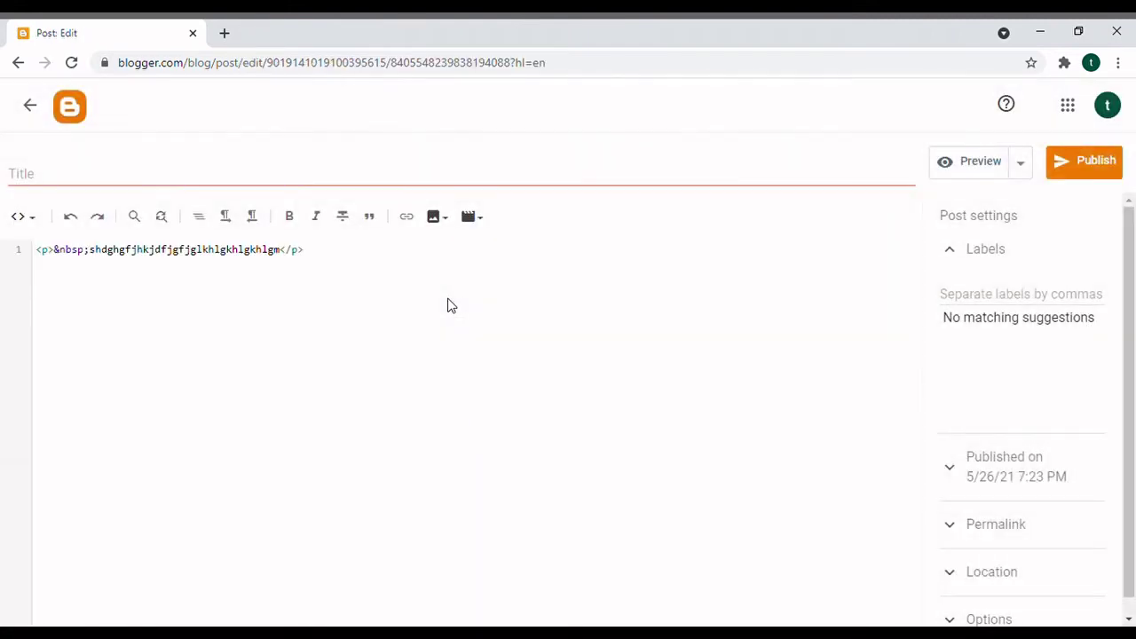
click(23, 221)
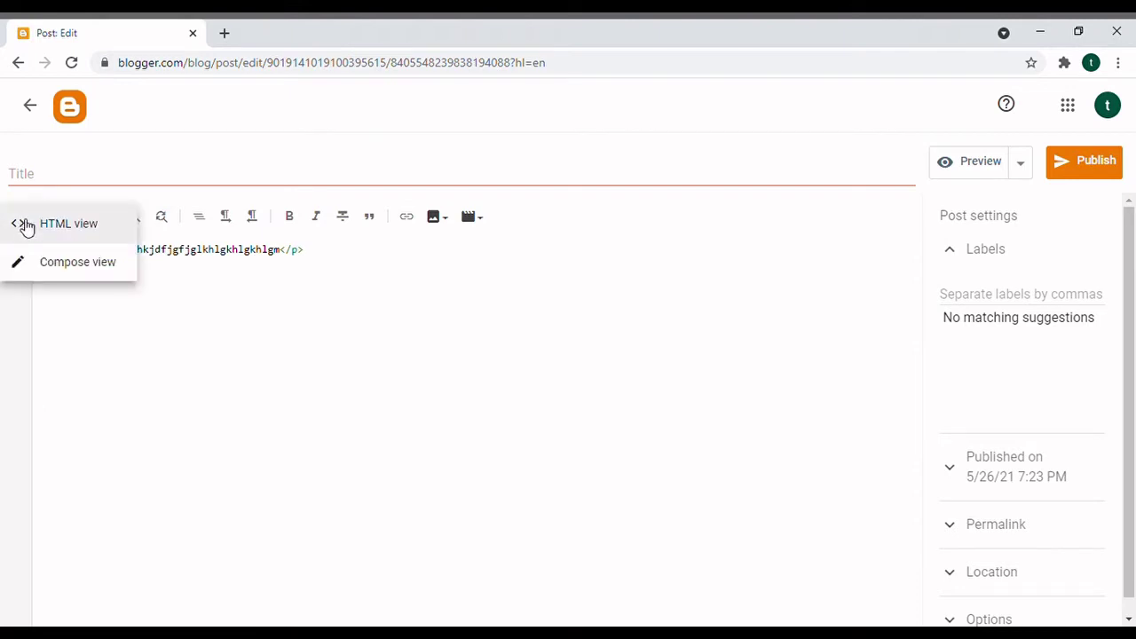
click(60, 266)
click(90, 181)
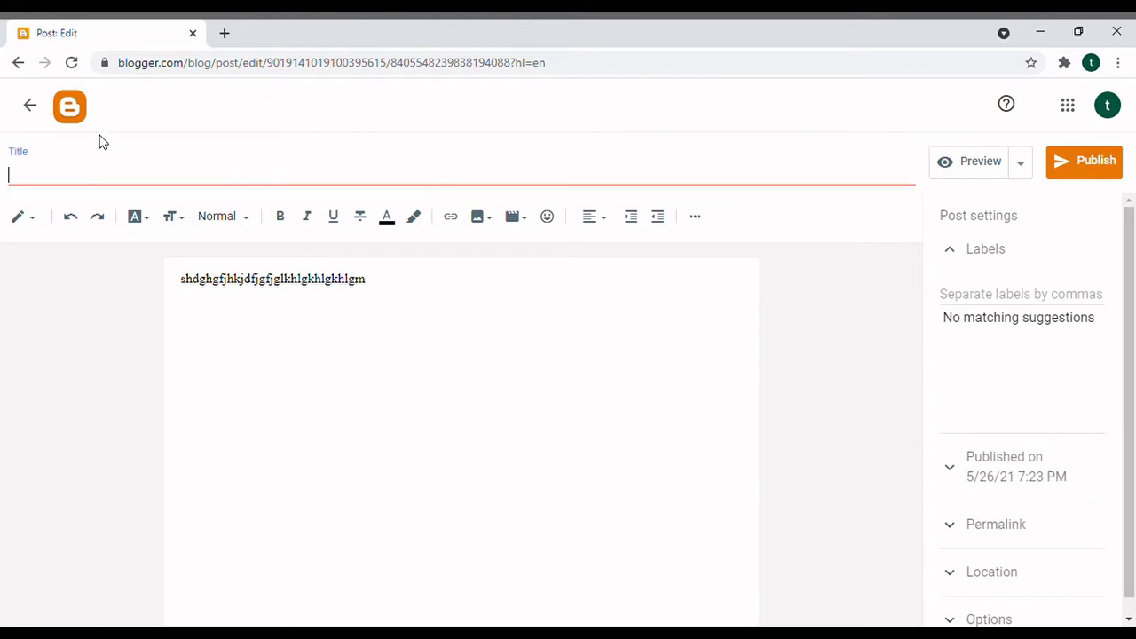
text(second ;post)
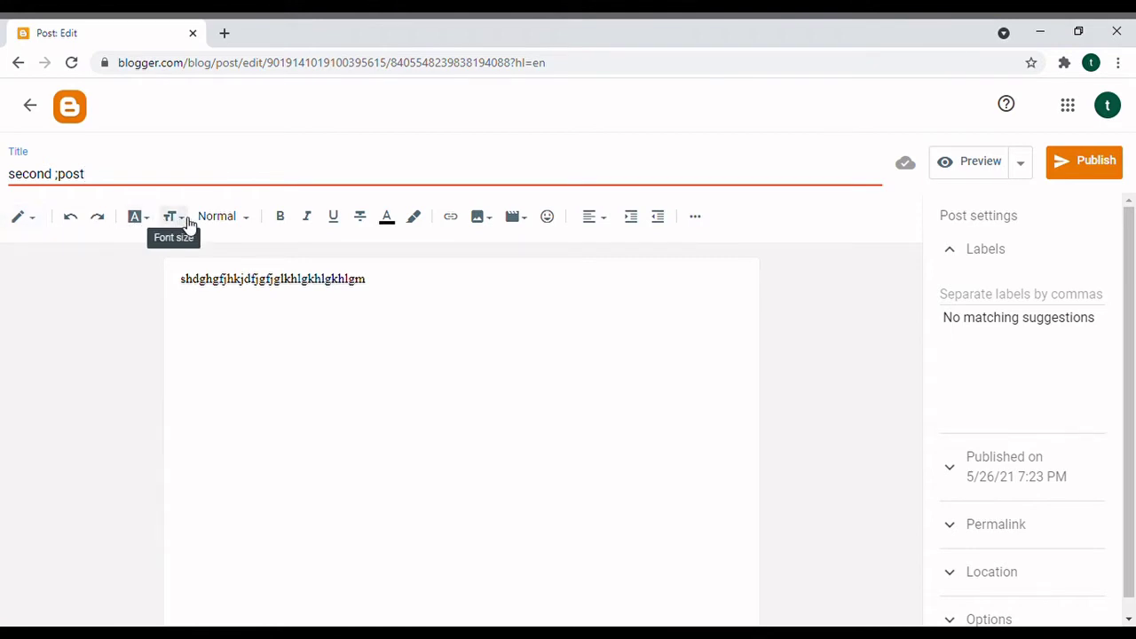
- Format the leading "shdghgfjh" of the body text in Large size, bold and red
drag(181, 282, 240, 289)
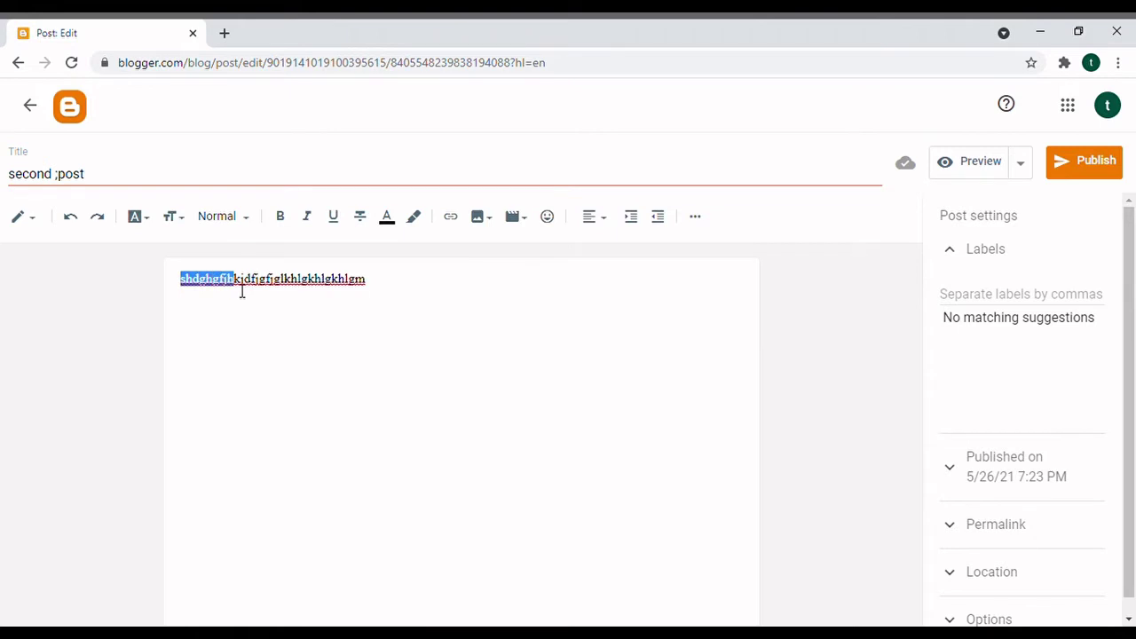
click(181, 223)
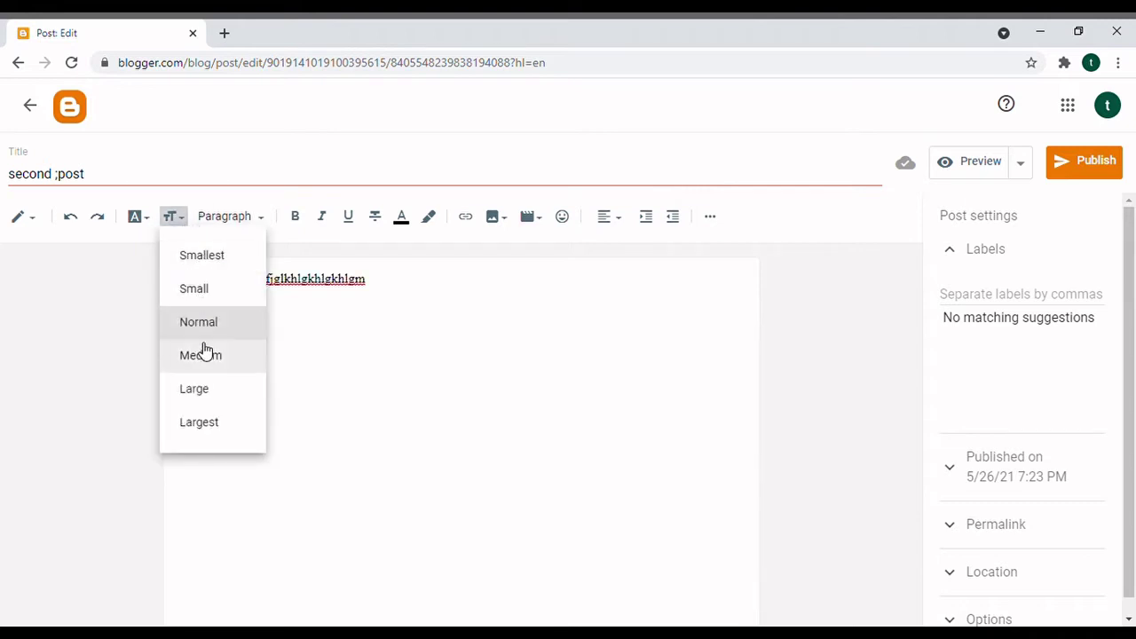
click(199, 393)
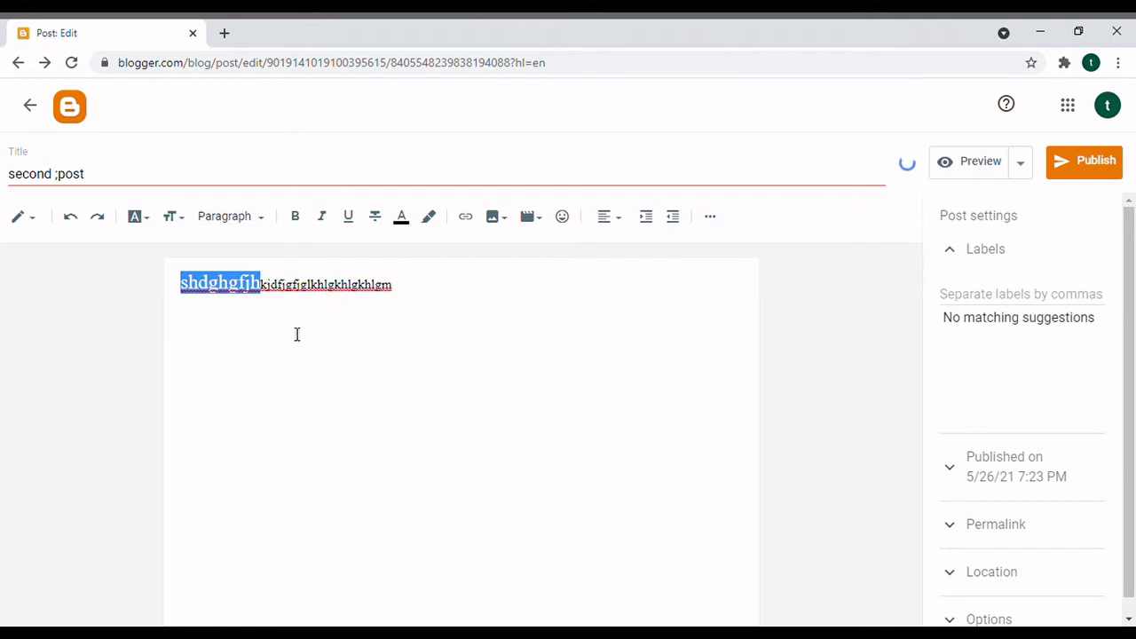
click(297, 218)
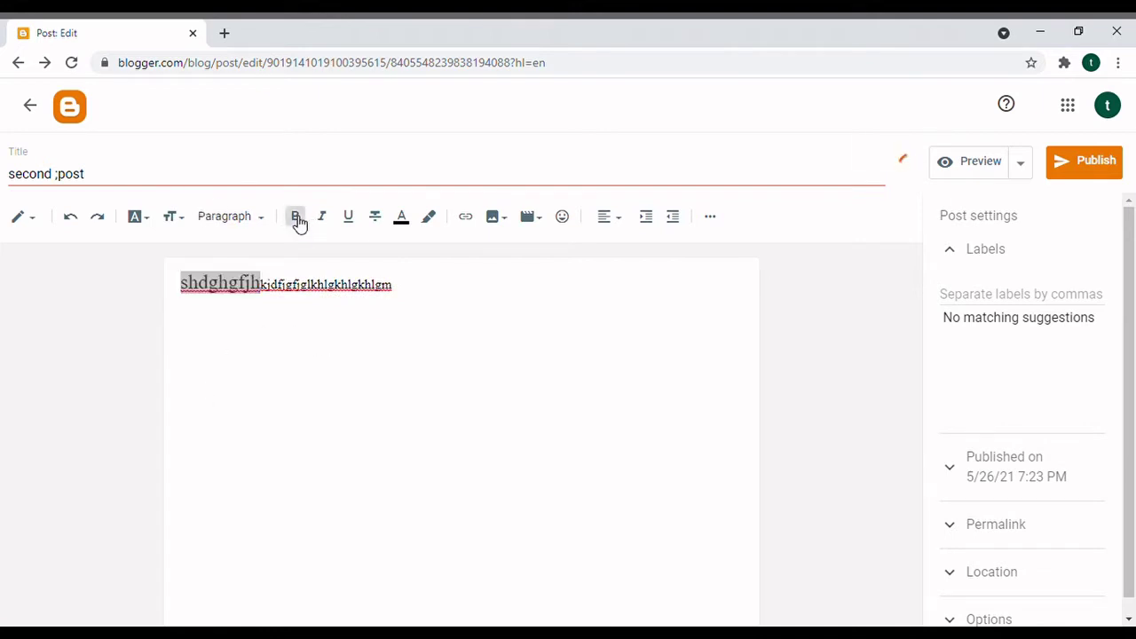
click(402, 219)
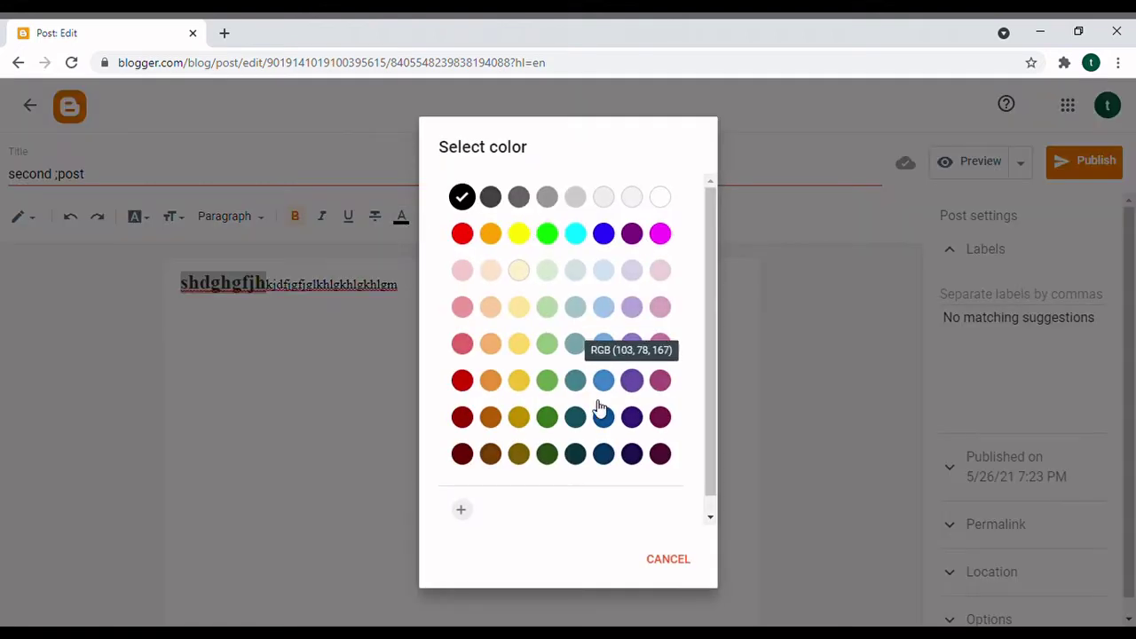
click(465, 237)
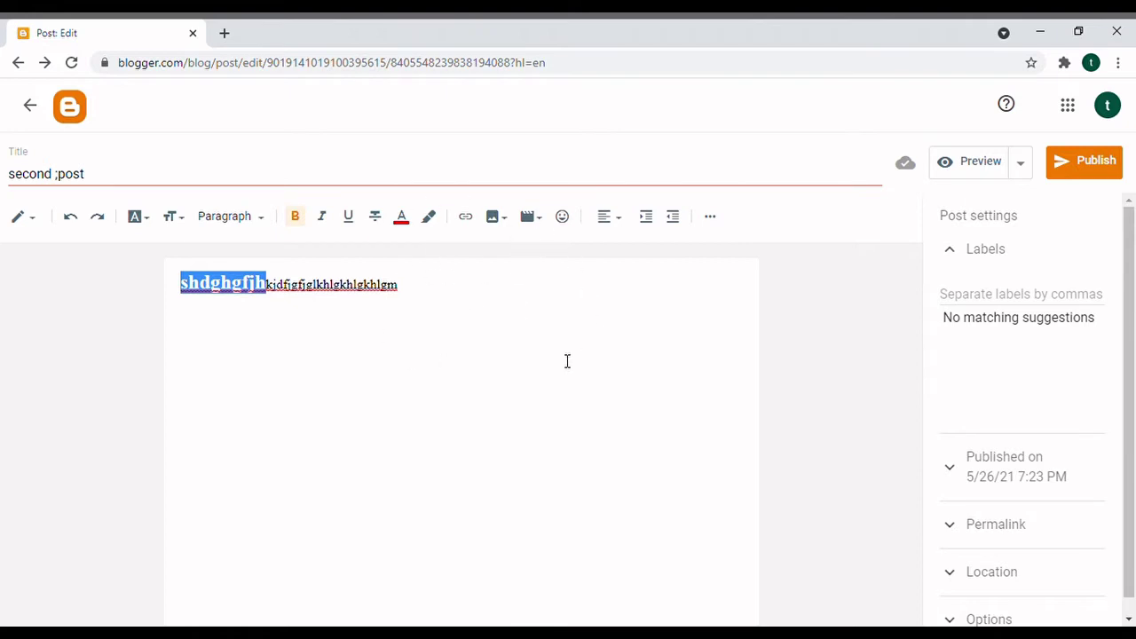
- View the highlight colour palette, close it without choosing a colour and deselect the text
click(433, 226)
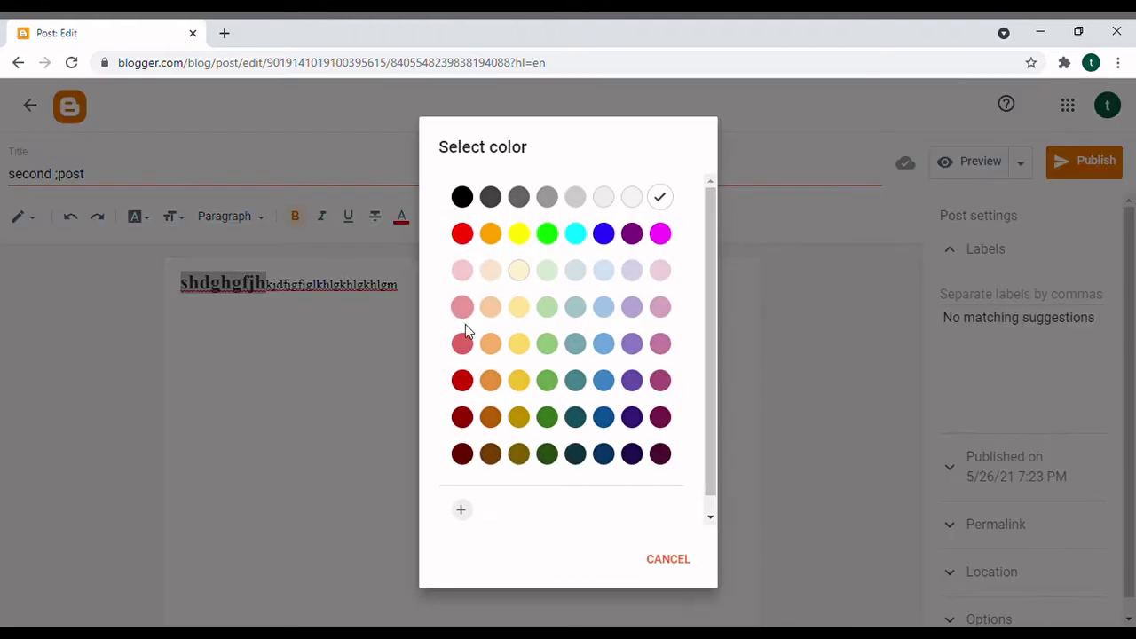
click(383, 378)
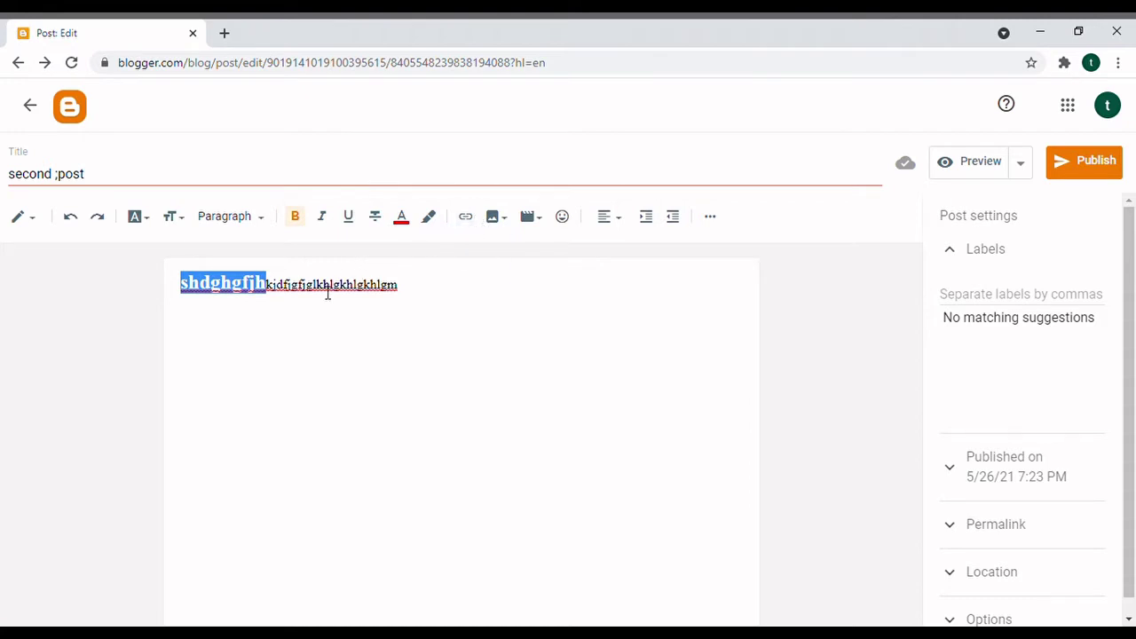
click(386, 347)
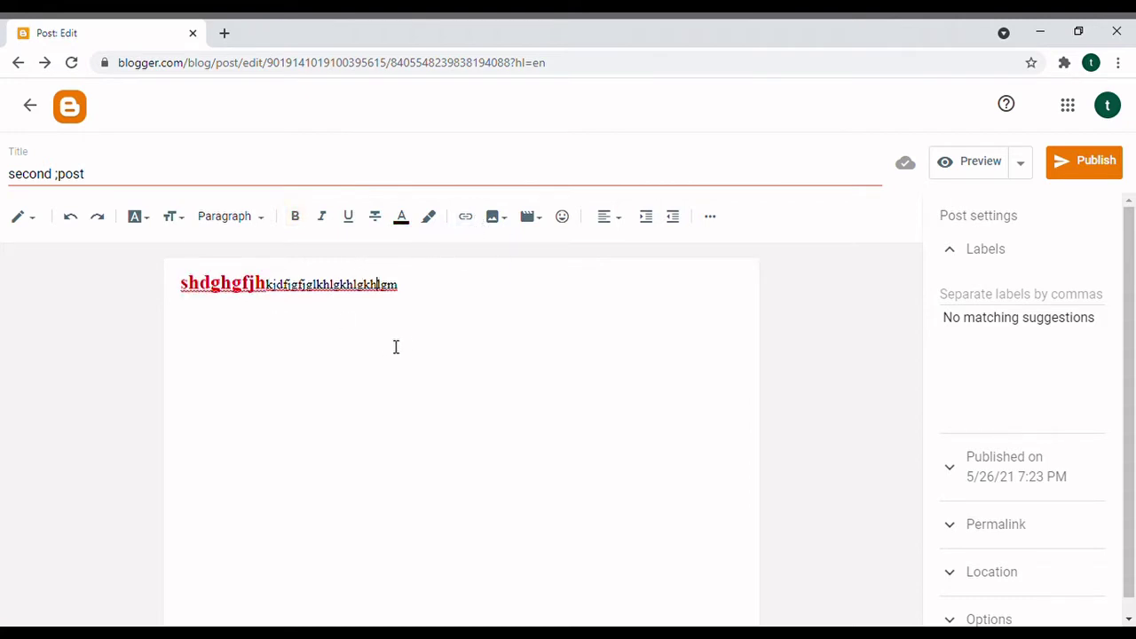
- Add the text "click here" on a separate line below the first paragraph and make it bold
click(306, 366)
key(Return)
key(Return)
click(179, 354)
drag(179, 354, 241, 352)
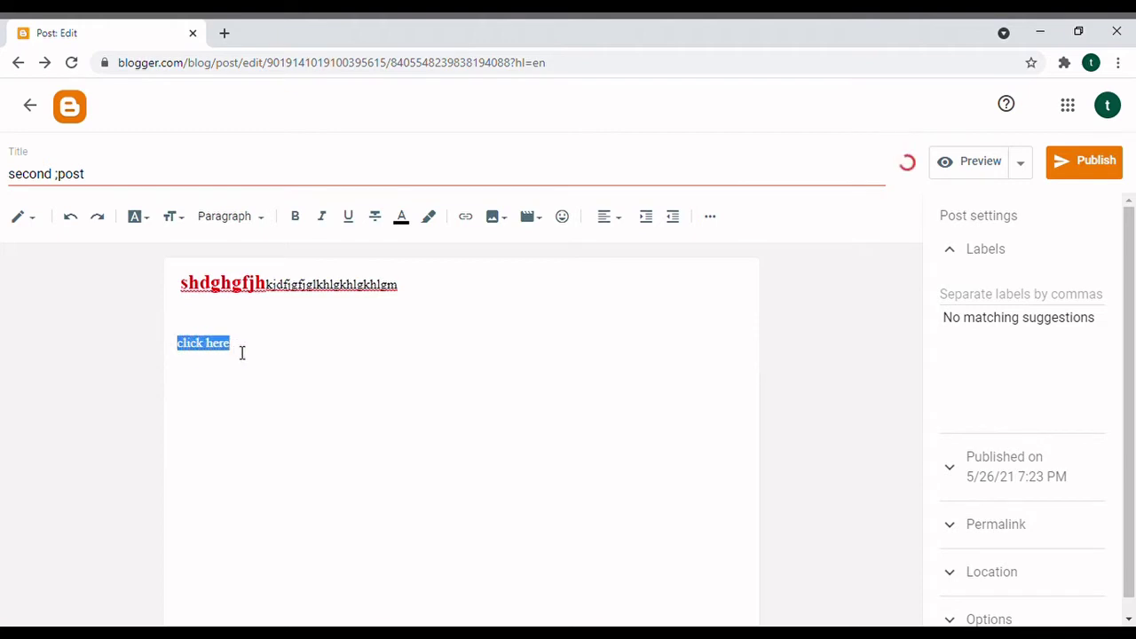
click(300, 222)
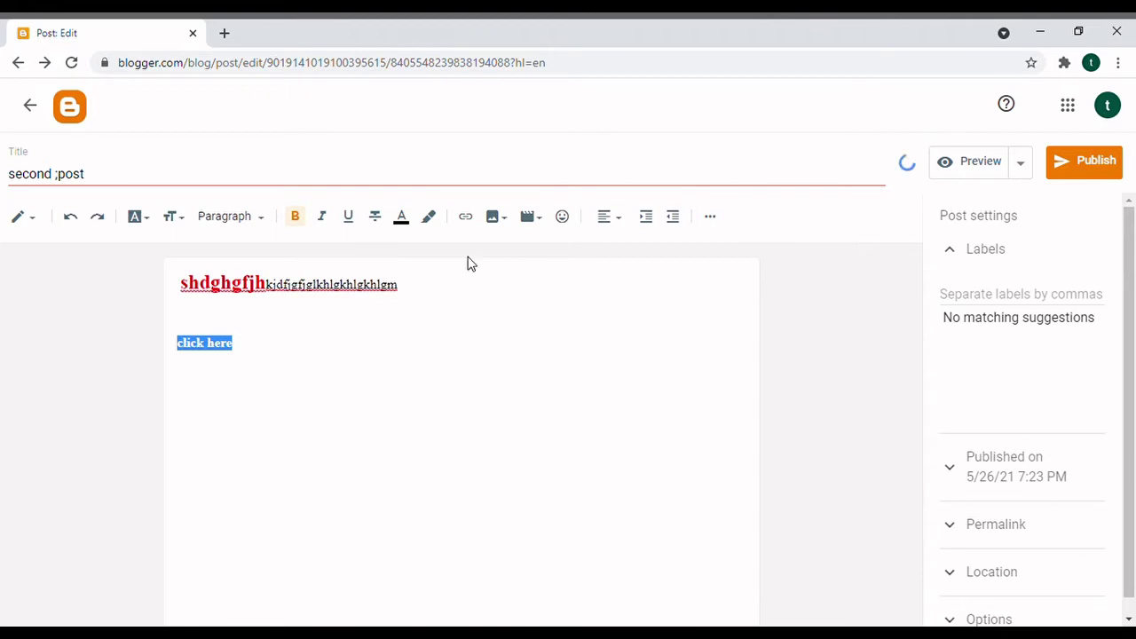
- Examine the link options for the "click here" text and dismiss them without adding a link
click(467, 218)
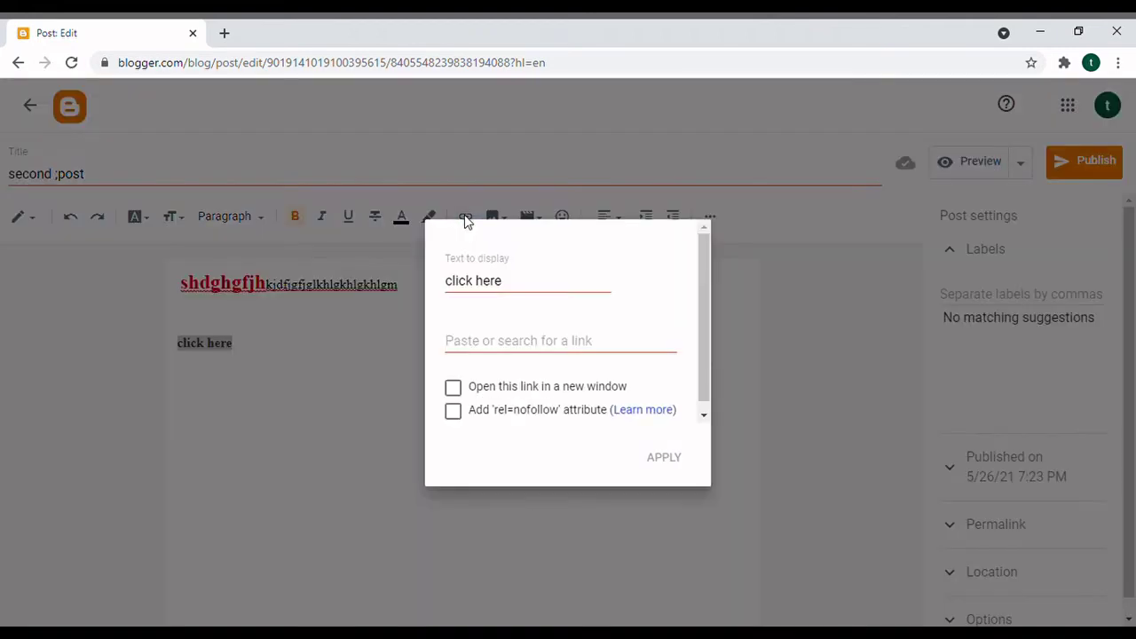
click(496, 345)
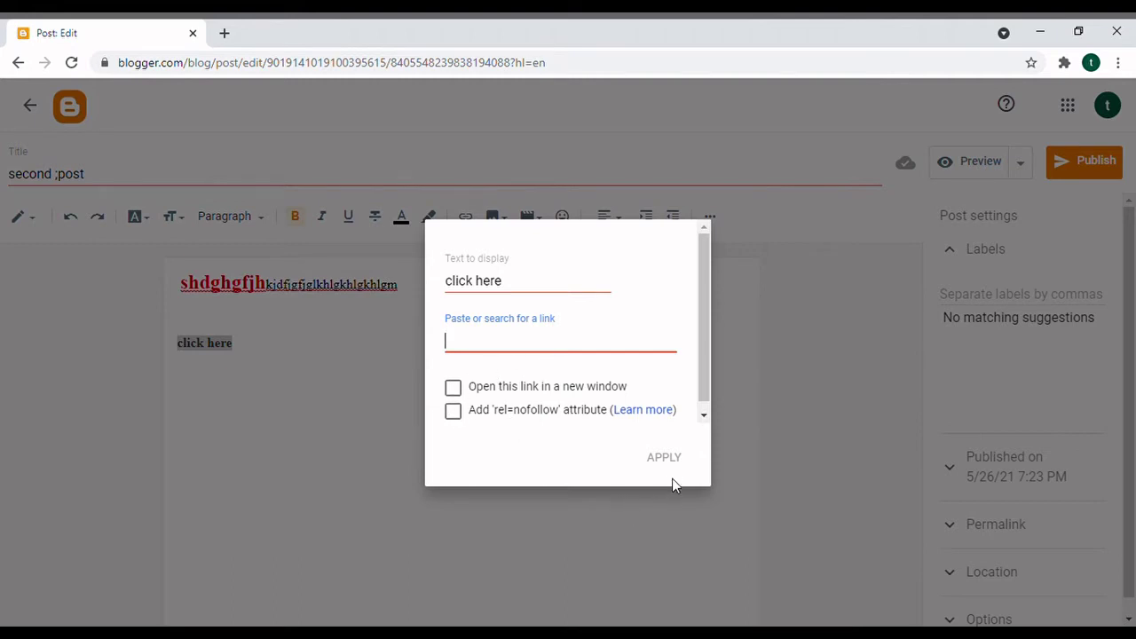
click(377, 406)
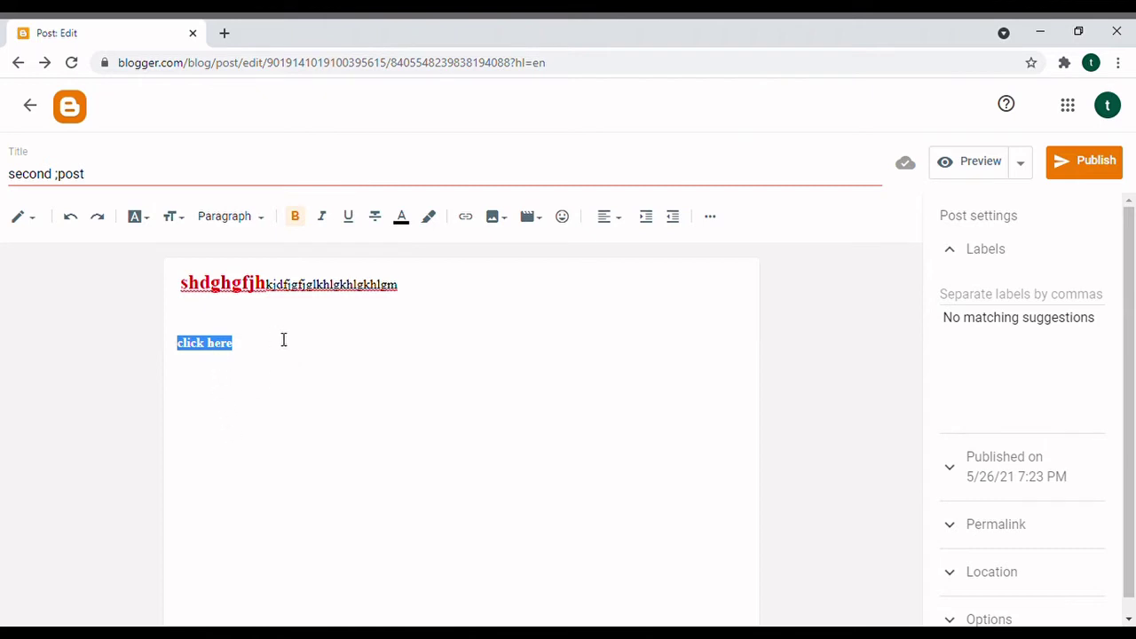
click(280, 367)
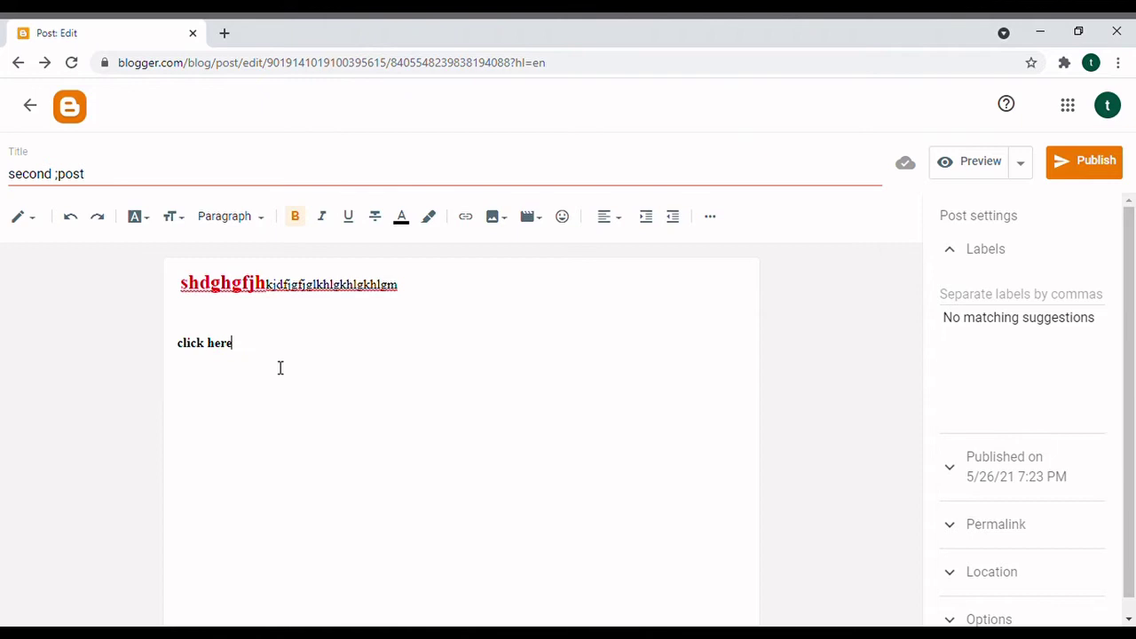
- View the sources for inserting images and videos, including the video upload from computer, and cancel without adding media
click(509, 229)
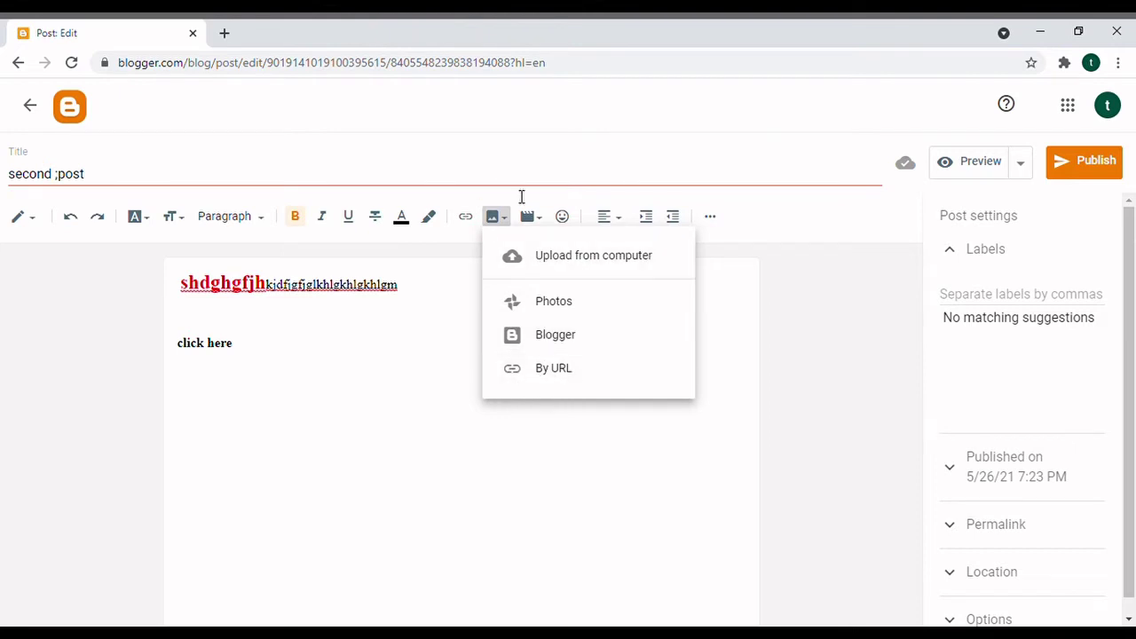
click(726, 340)
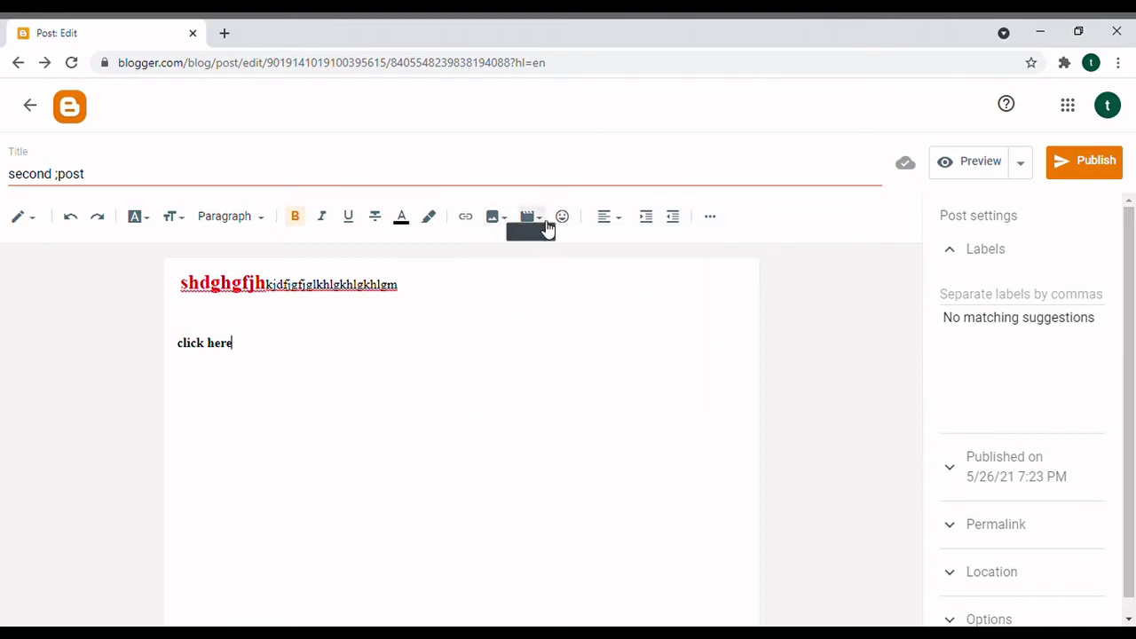
click(545, 226)
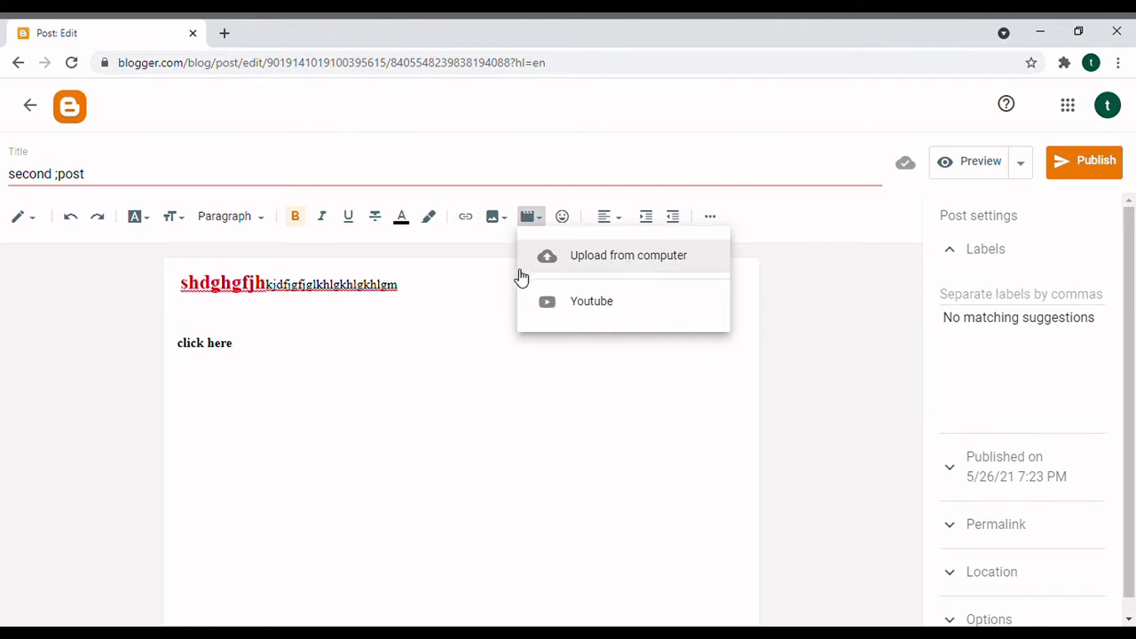
click(617, 264)
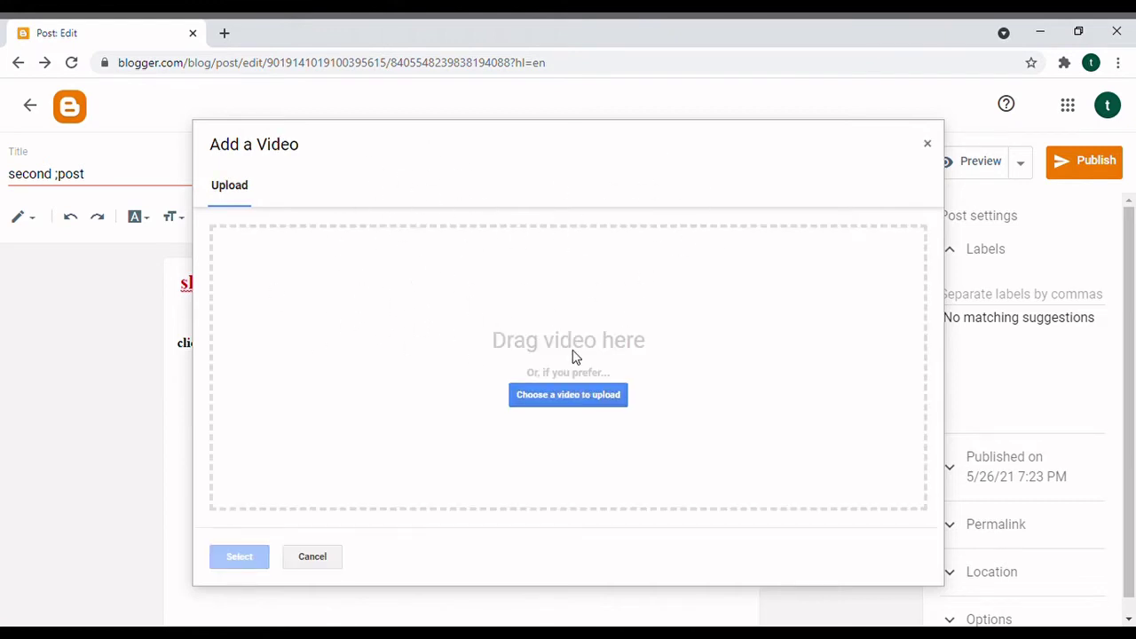
click(565, 401)
click(329, 556)
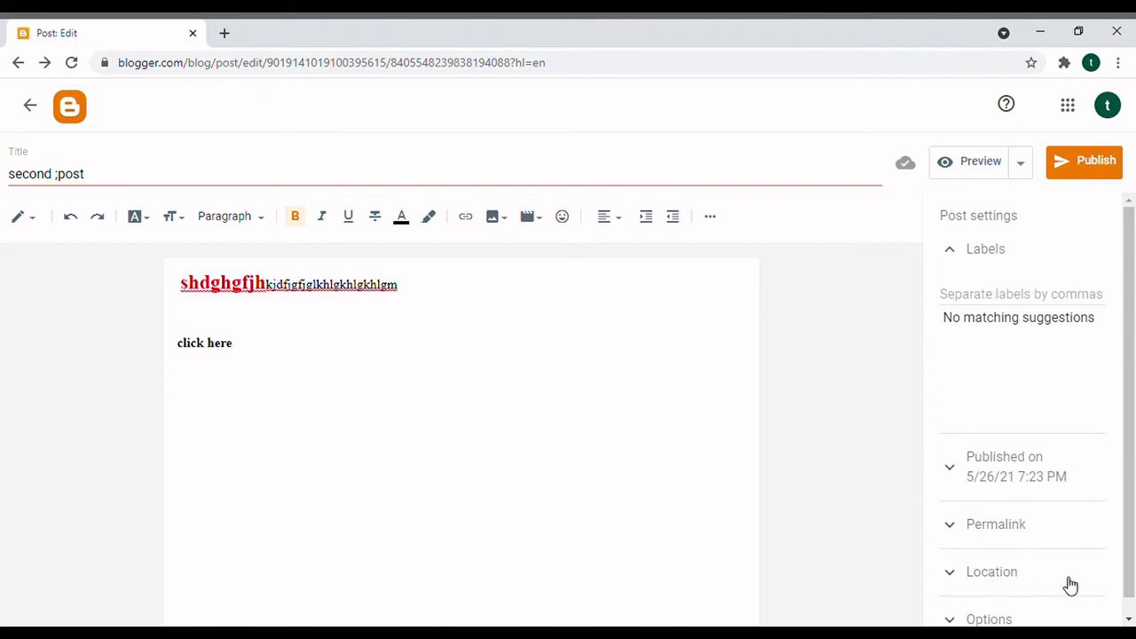
- Look over the post settings, leave the editor and review the blog's Stats page down to the Latest Post section
scroll(1124, 441, down, 1)
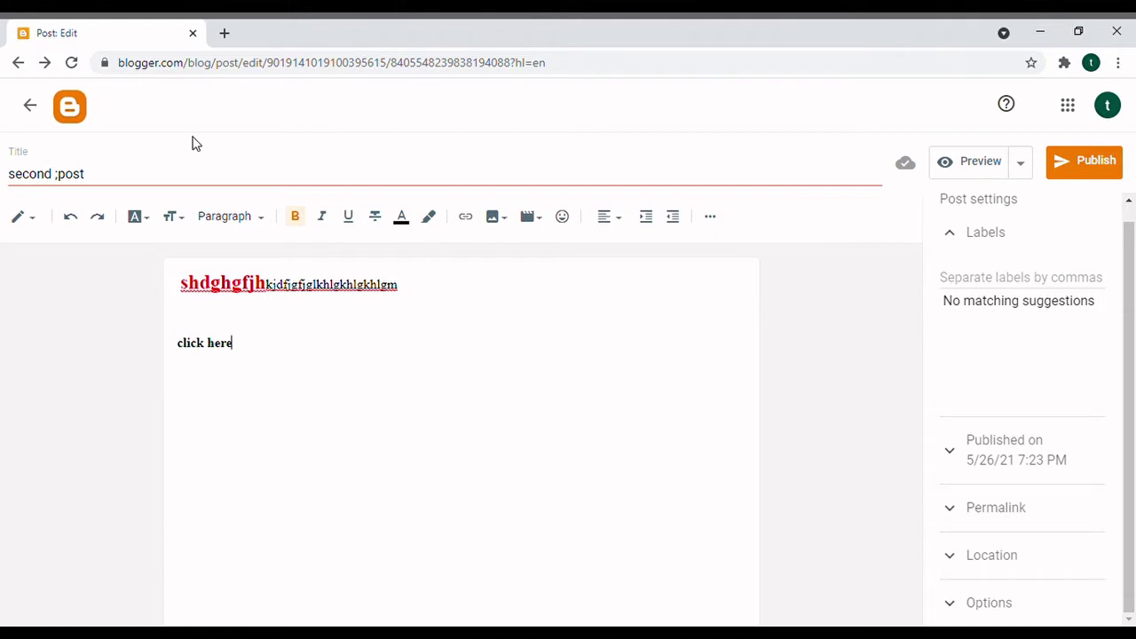
click(31, 106)
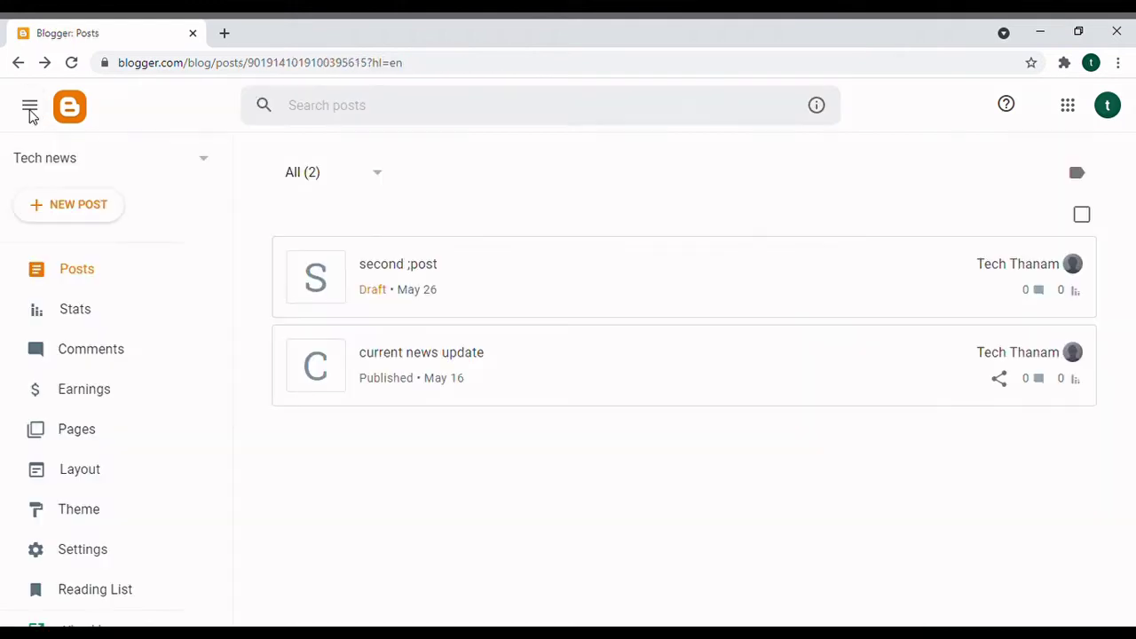
click(84, 318)
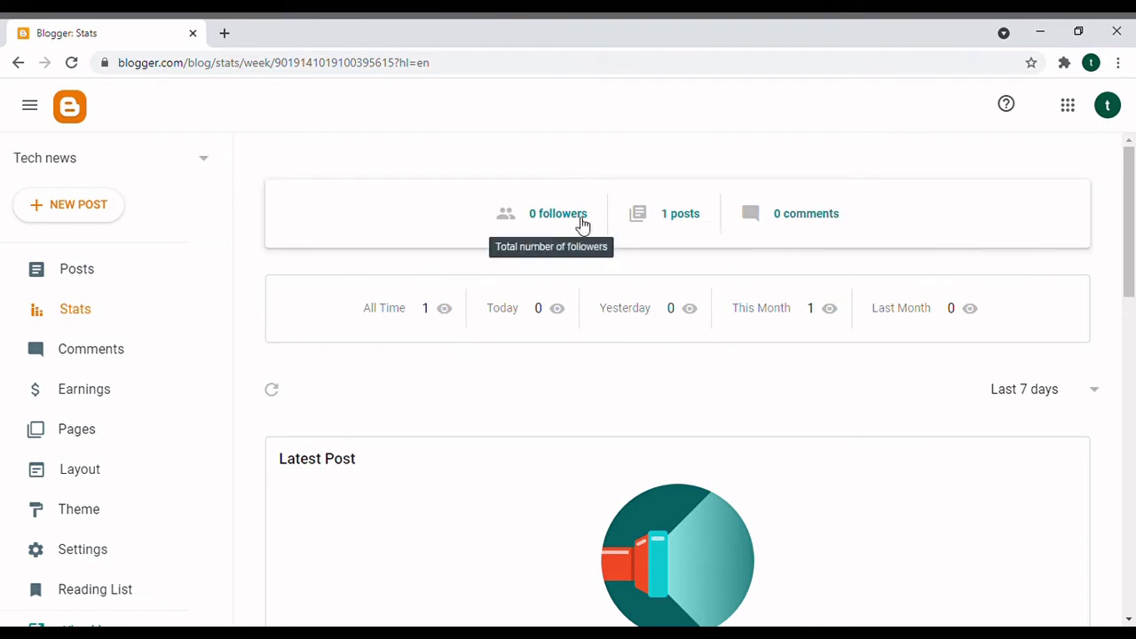
drag(1130, 240, 1132, 301)
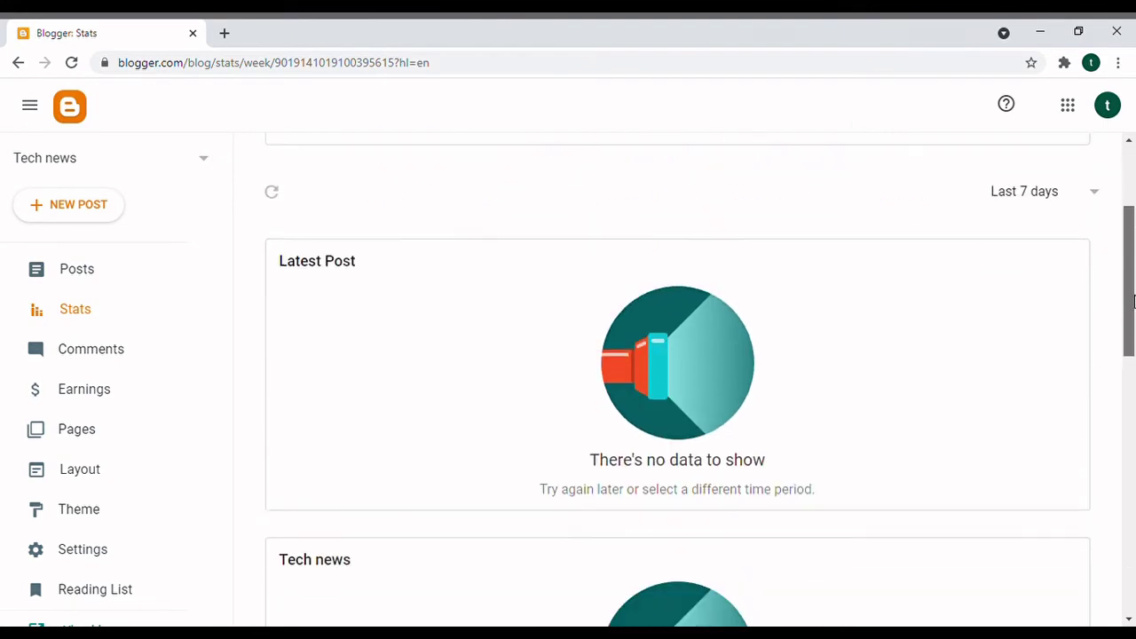
scroll(1133, 302, down, 1)
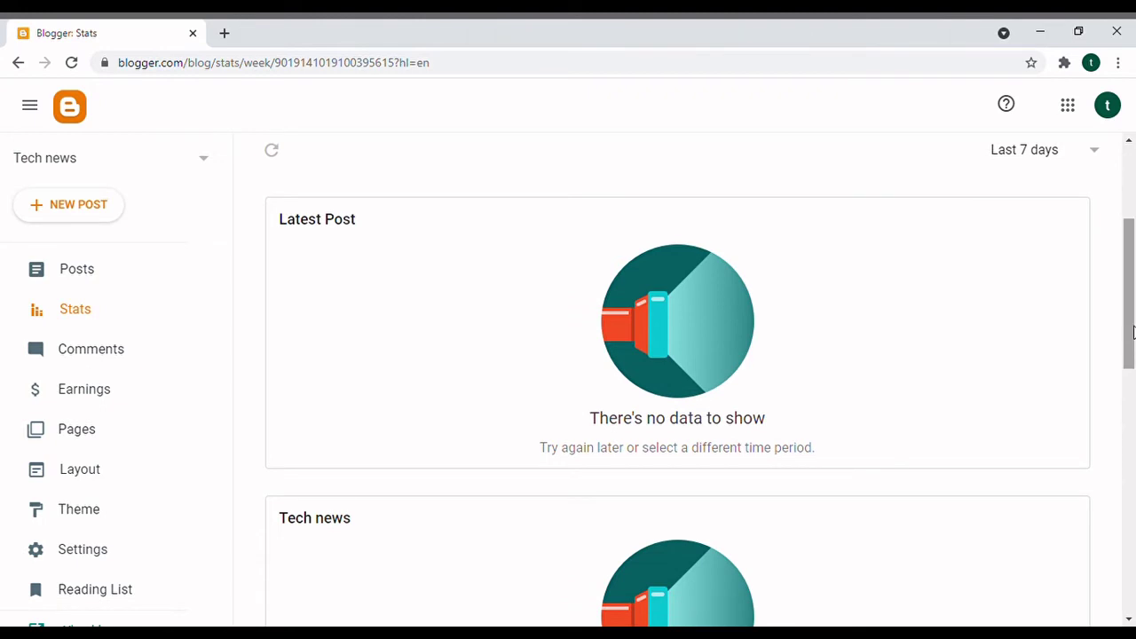
- Finish reviewing the blog's Stats page, then examine its Earnings page and its list of pages
drag(1125, 335, 1116, 236)
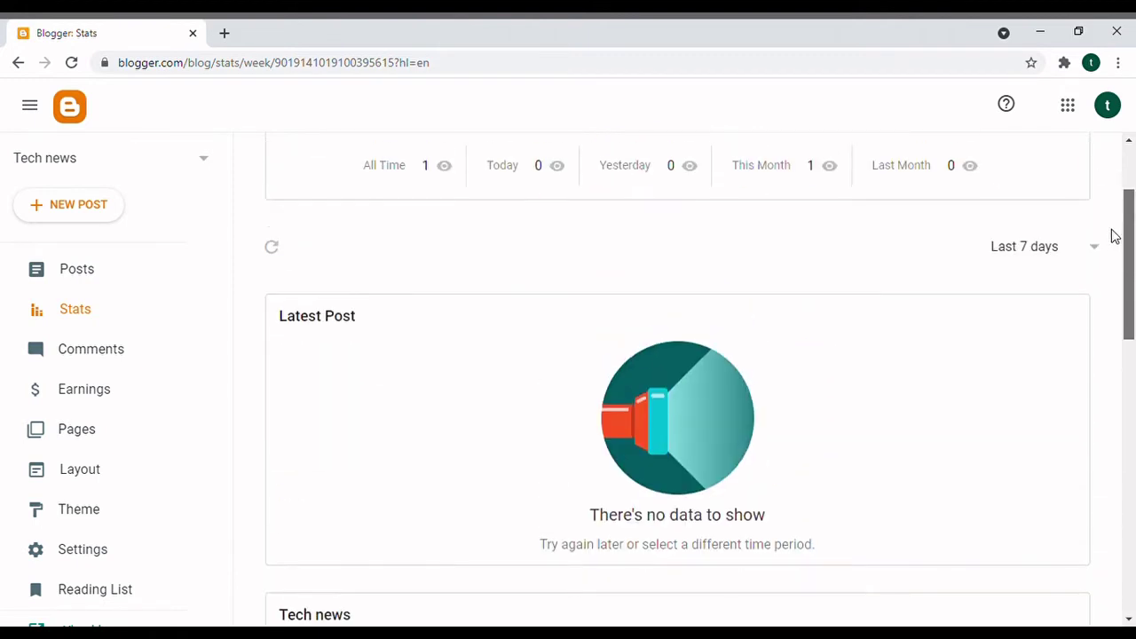
click(87, 403)
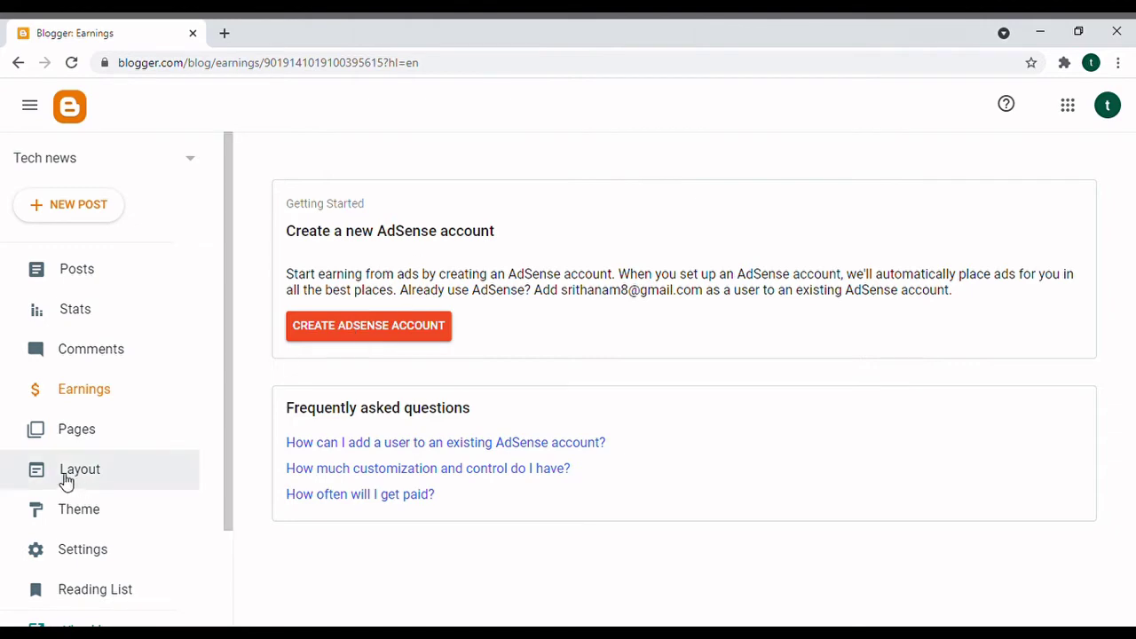
click(69, 439)
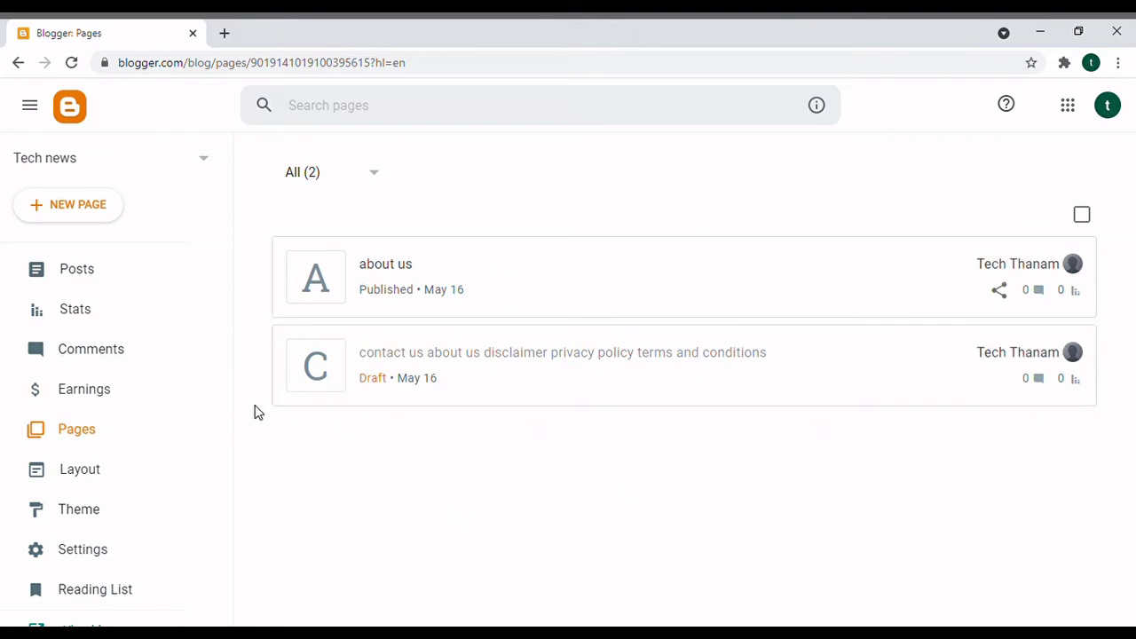
- Look over the gadget sections on the blog's Layout page, from the sidebars down to Page Body
click(93, 472)
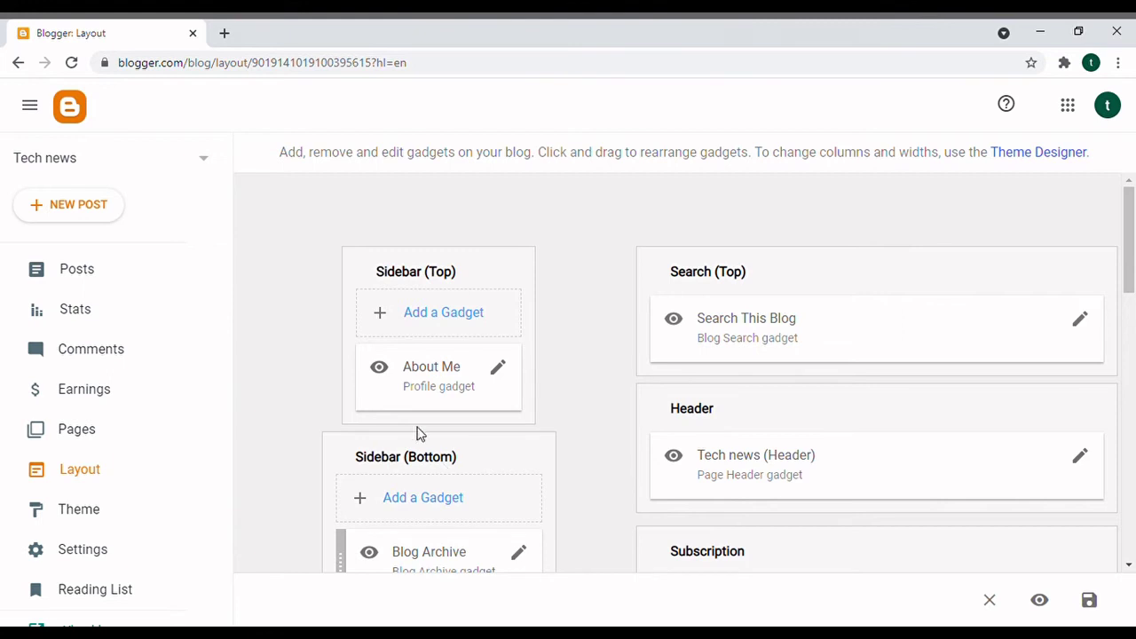
drag(1133, 278, 1133, 363)
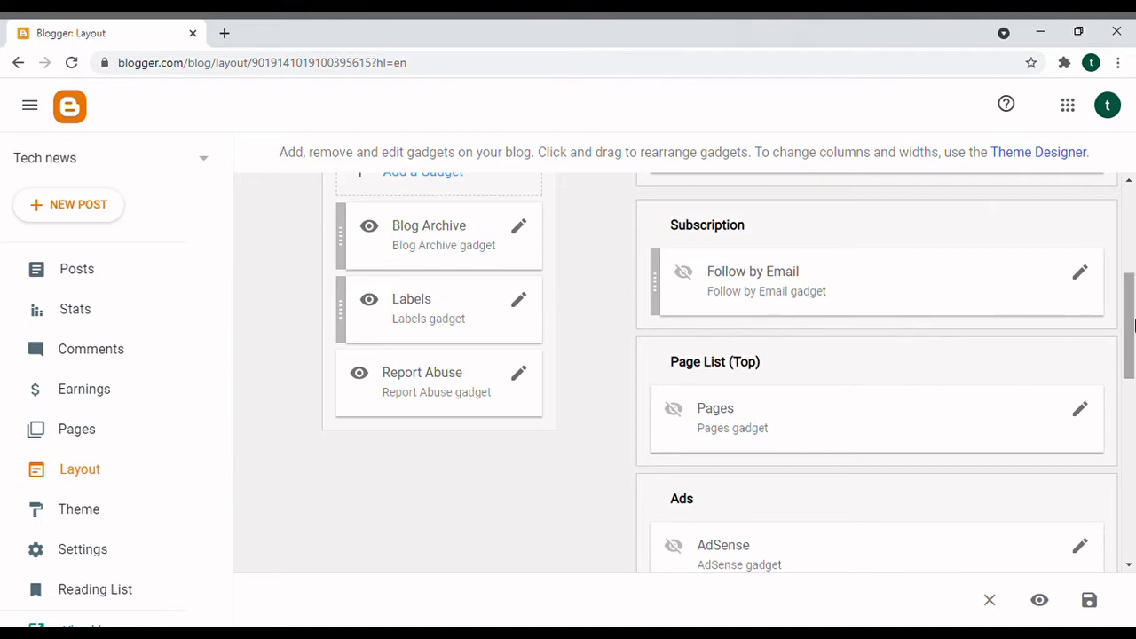
drag(1129, 317, 998, 339)
drag(1130, 342, 1129, 412)
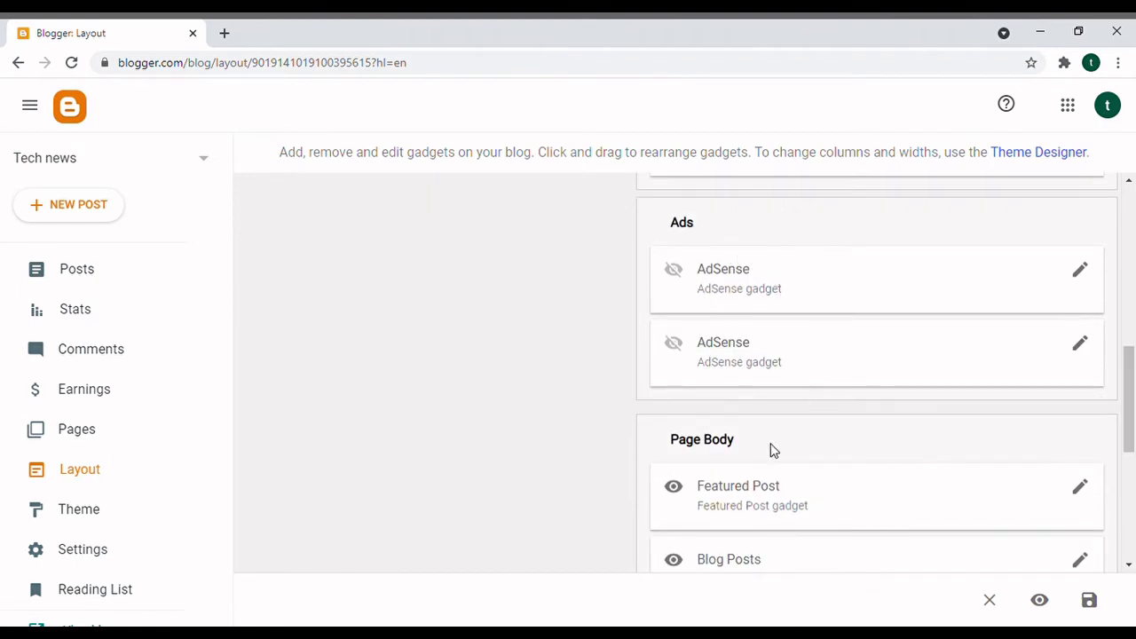
drag(1124, 438, 1135, 235)
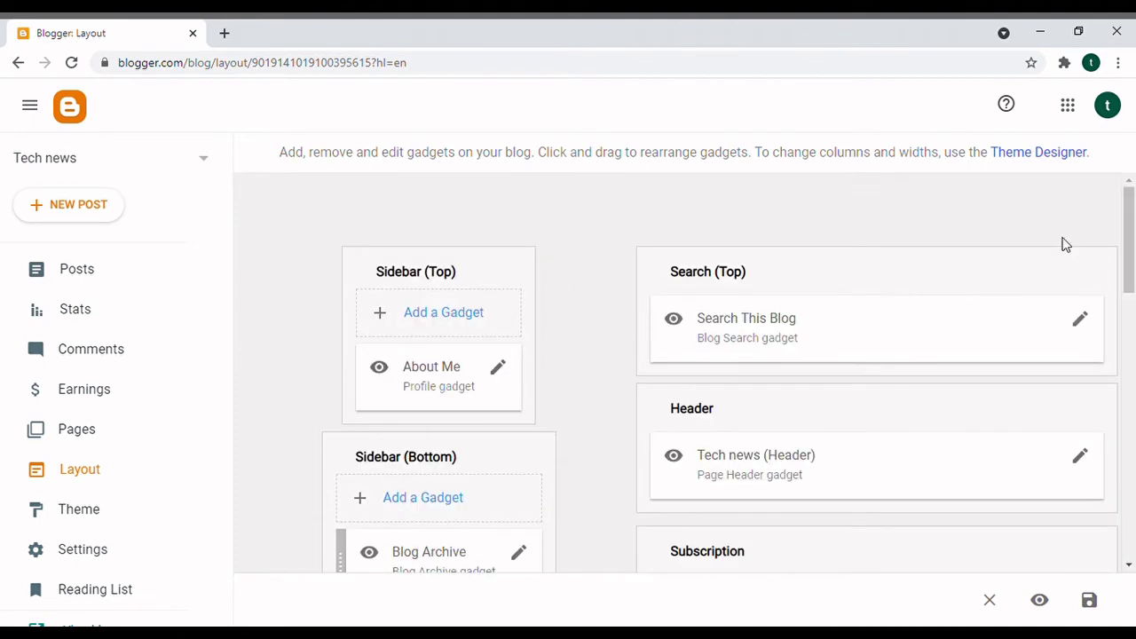
- Add a Wikipedia gadget titled "latest brand news" to the Sidebar (Top) section of the layout
click(436, 318)
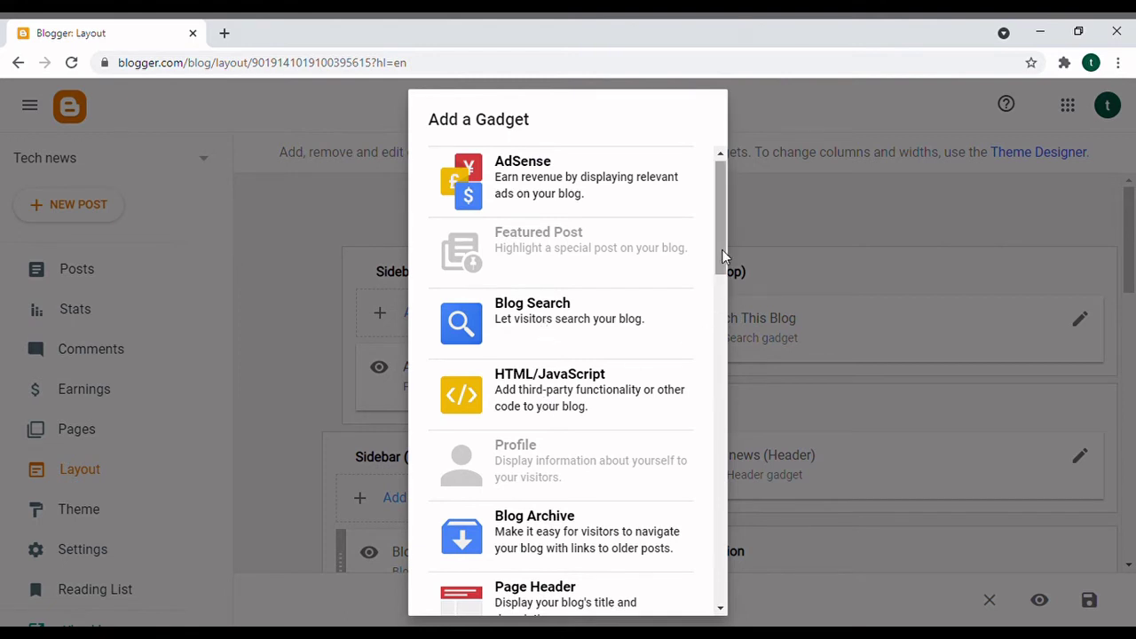
drag(721, 249, 722, 314)
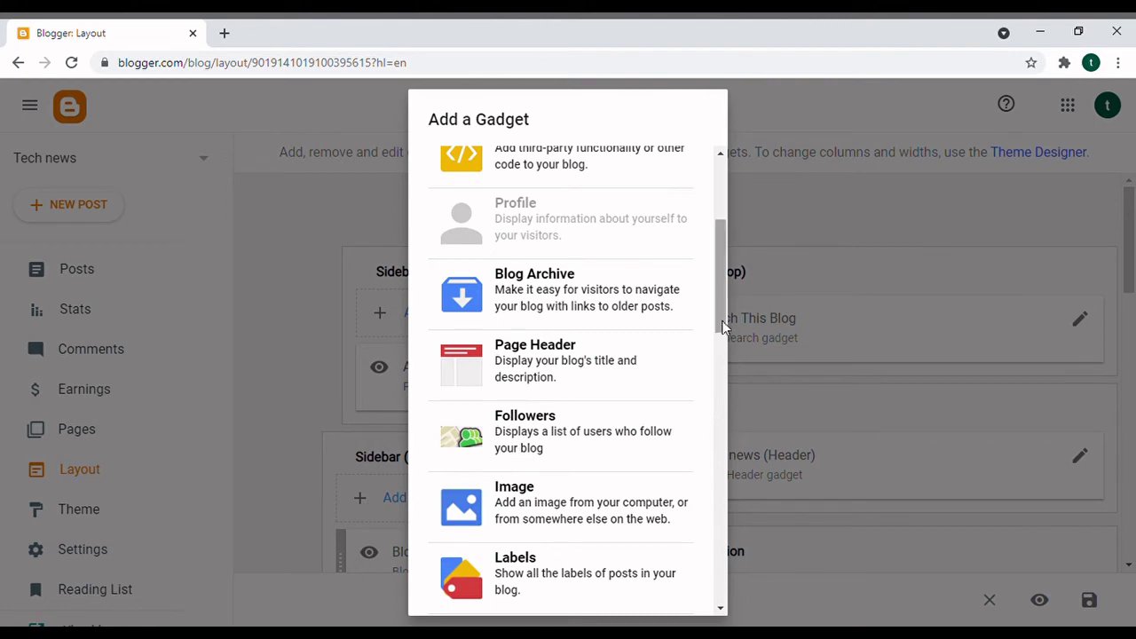
drag(722, 328, 721, 363)
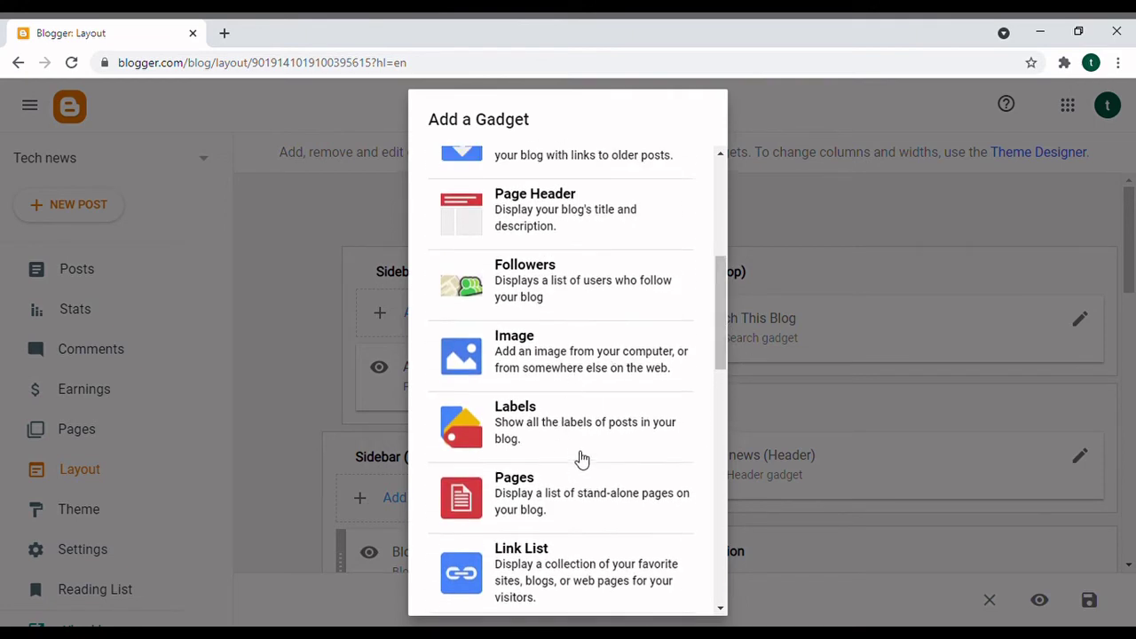
drag(719, 300, 728, 528)
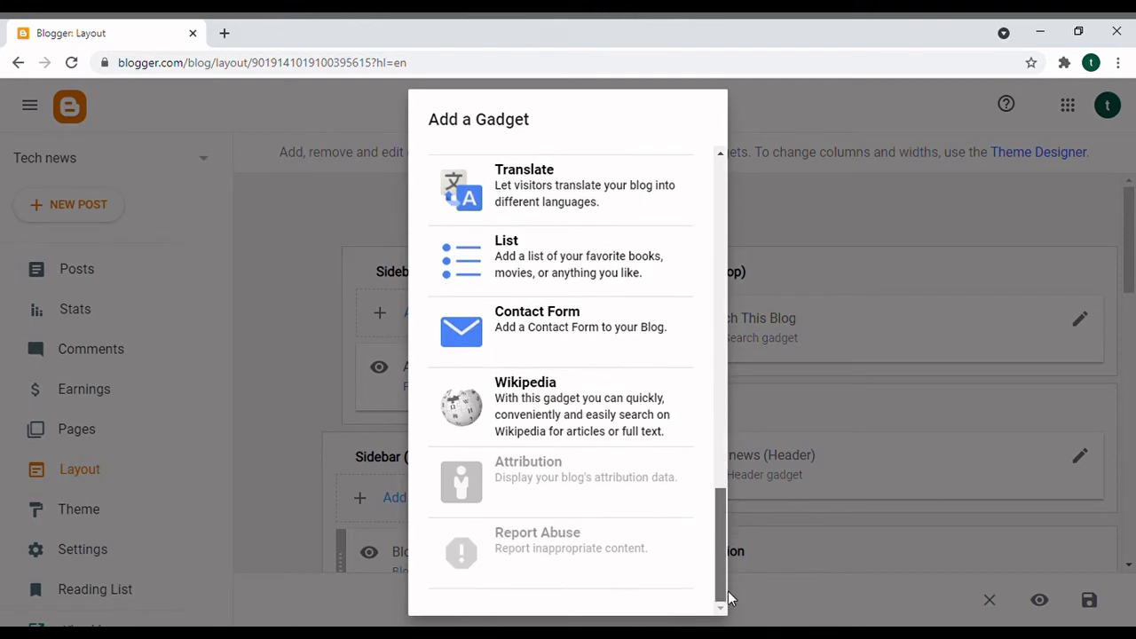
drag(728, 599, 726, 568)
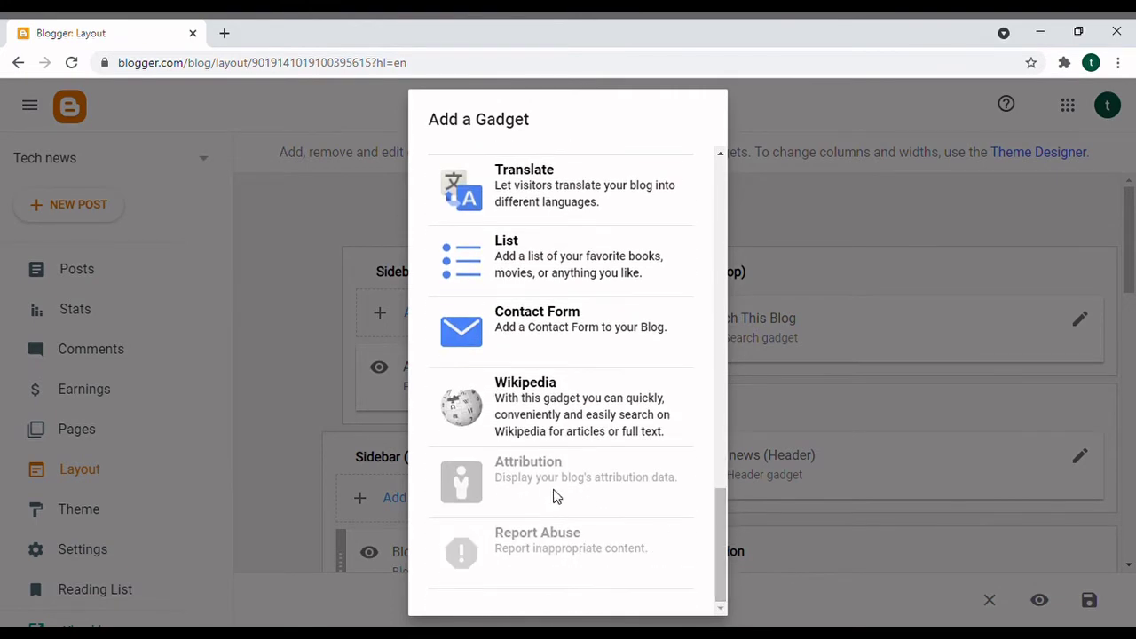
click(540, 409)
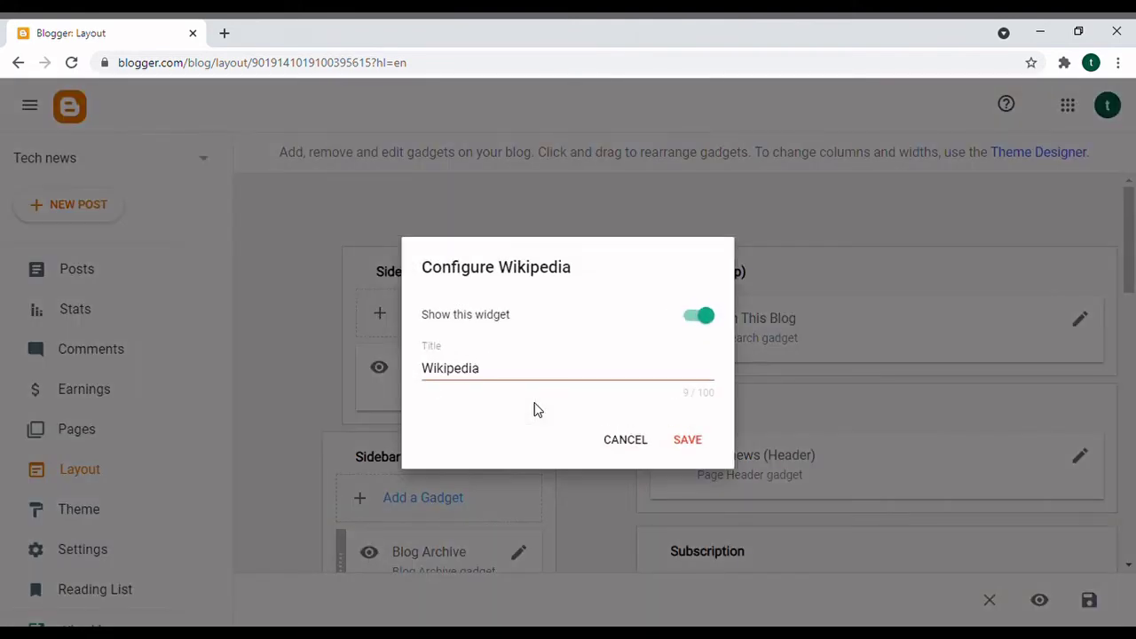
double_click(492, 374)
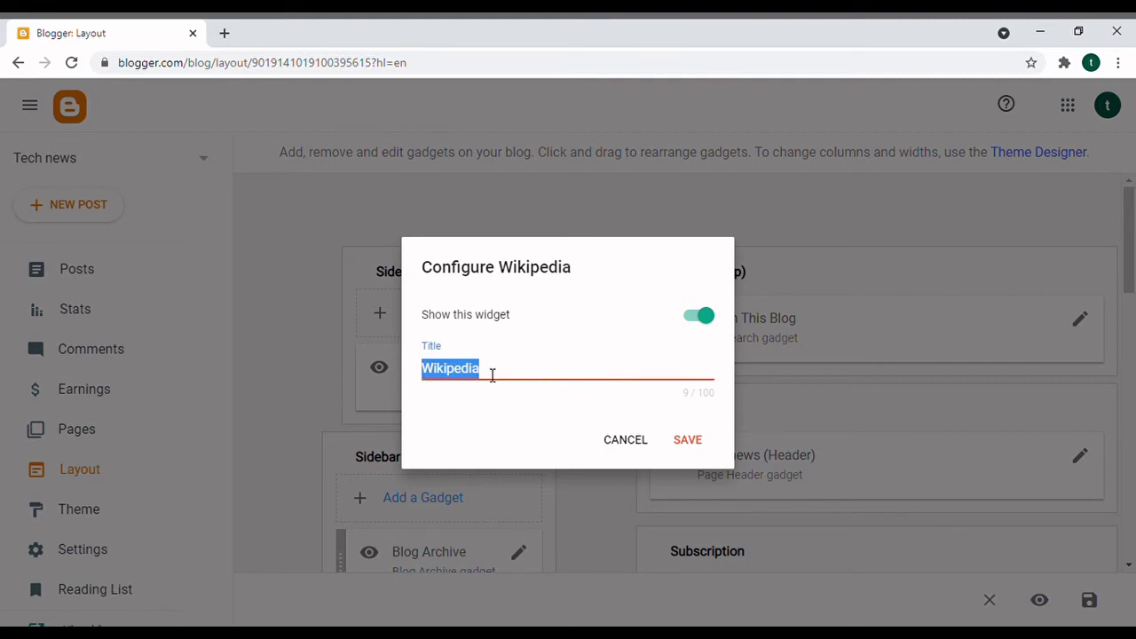
key(BackSpace)
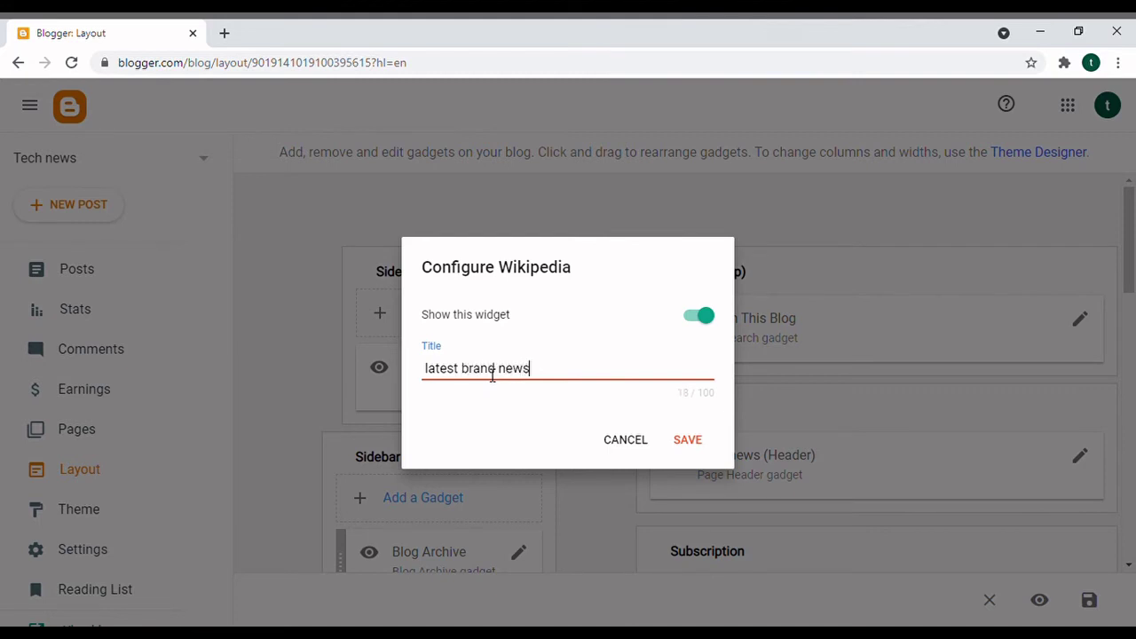
click(692, 441)
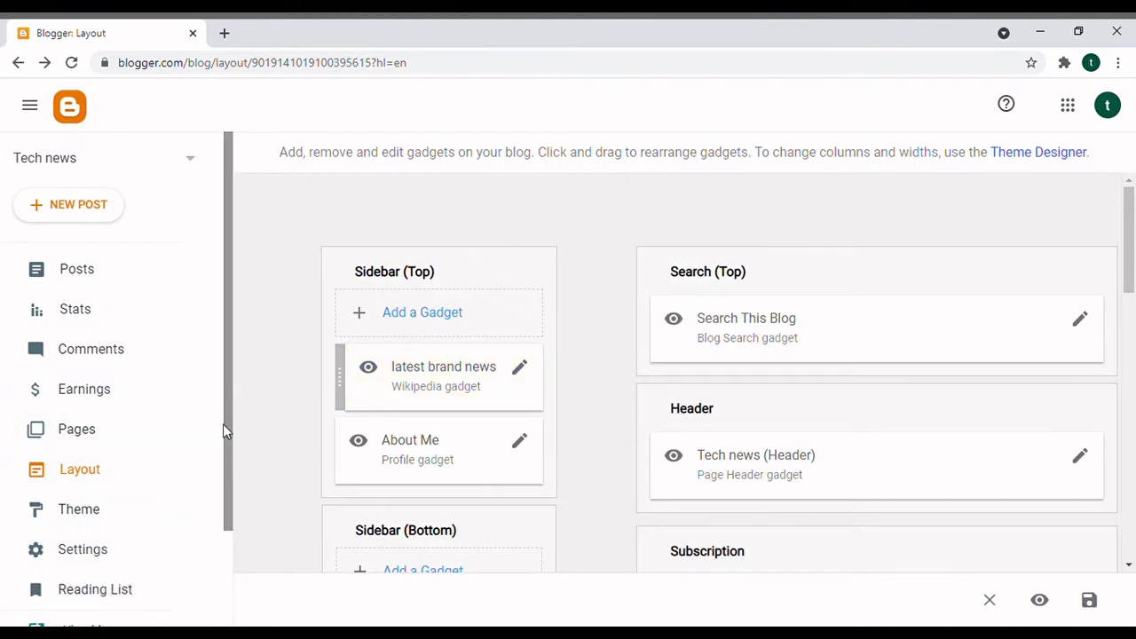
- View the blog's Theme page and the theme Restore option for uploading a file, and cancel without uploading
drag(227, 424, 230, 513)
scroll(142, 470, down, 1)
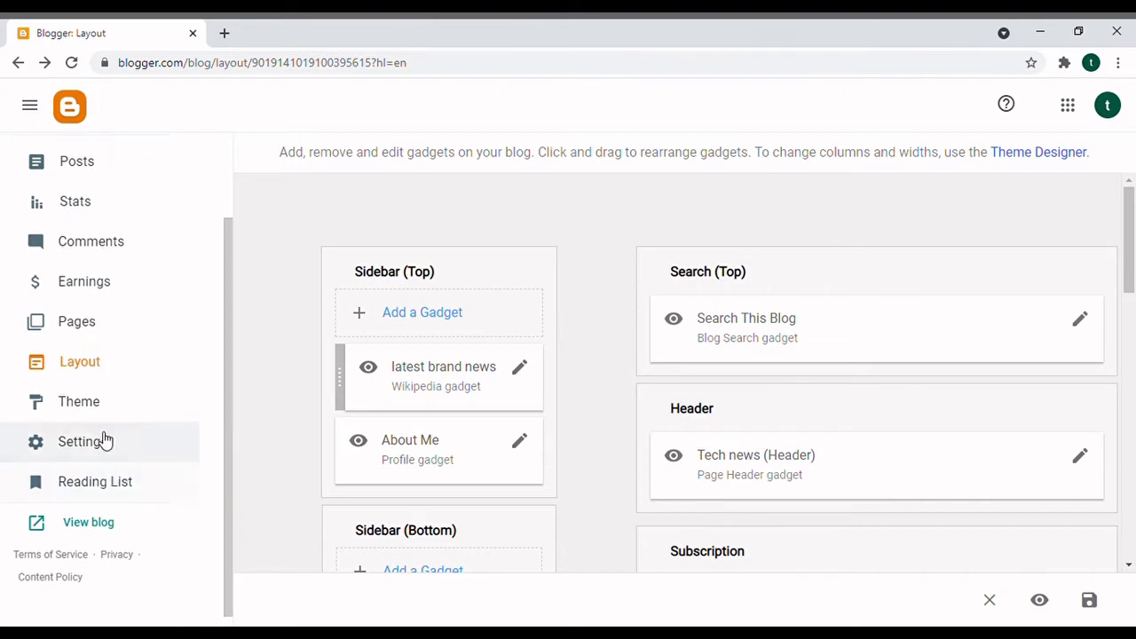
click(91, 404)
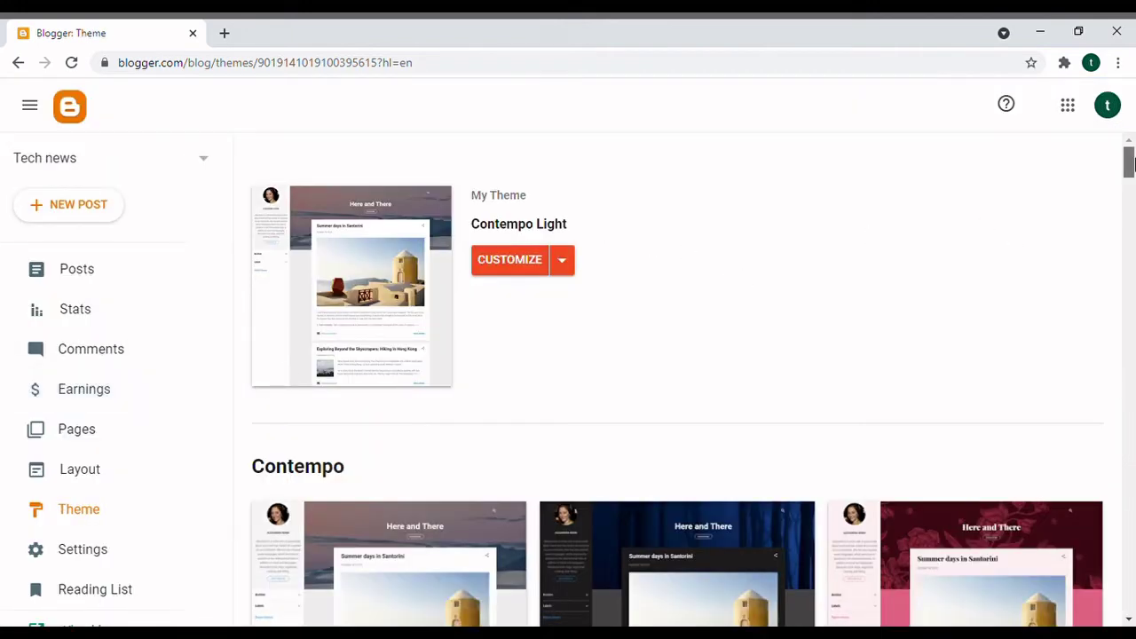
mouse_move(1129, 160)
mouse_down()
mouse_move(1132, 599)
mouse_move(1132, 160)
mouse_up()
click(564, 261)
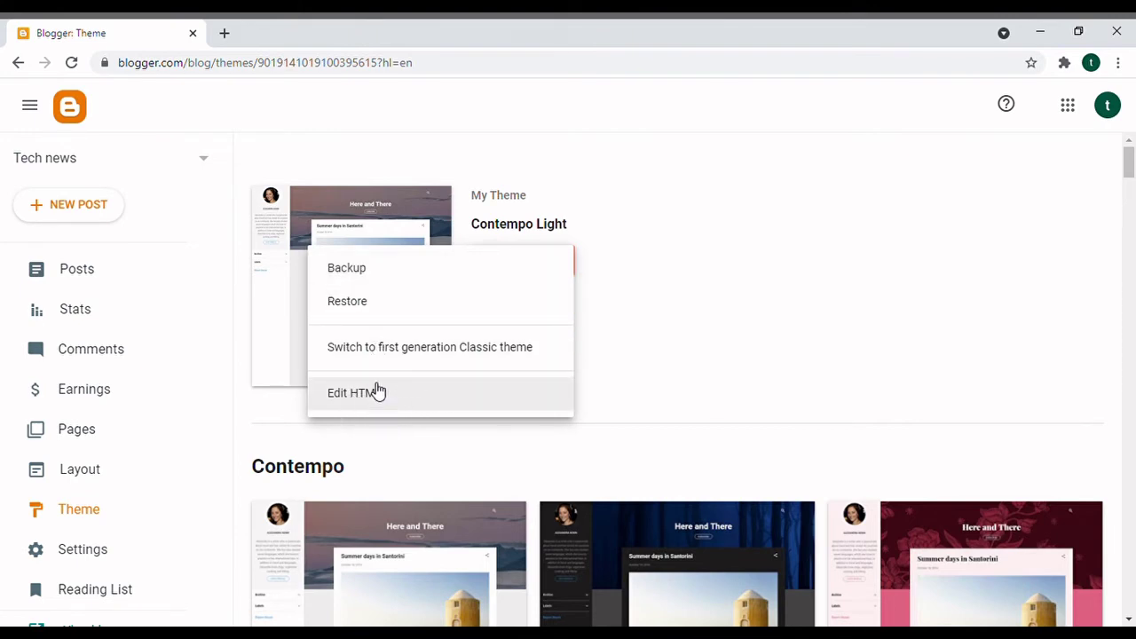
click(375, 310)
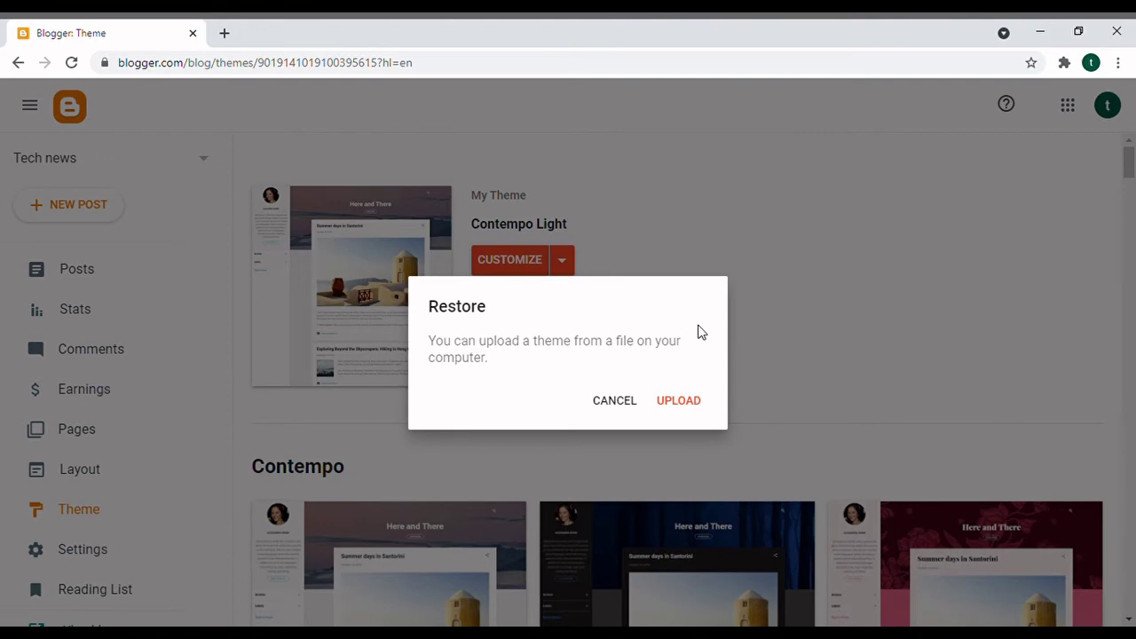
click(620, 405)
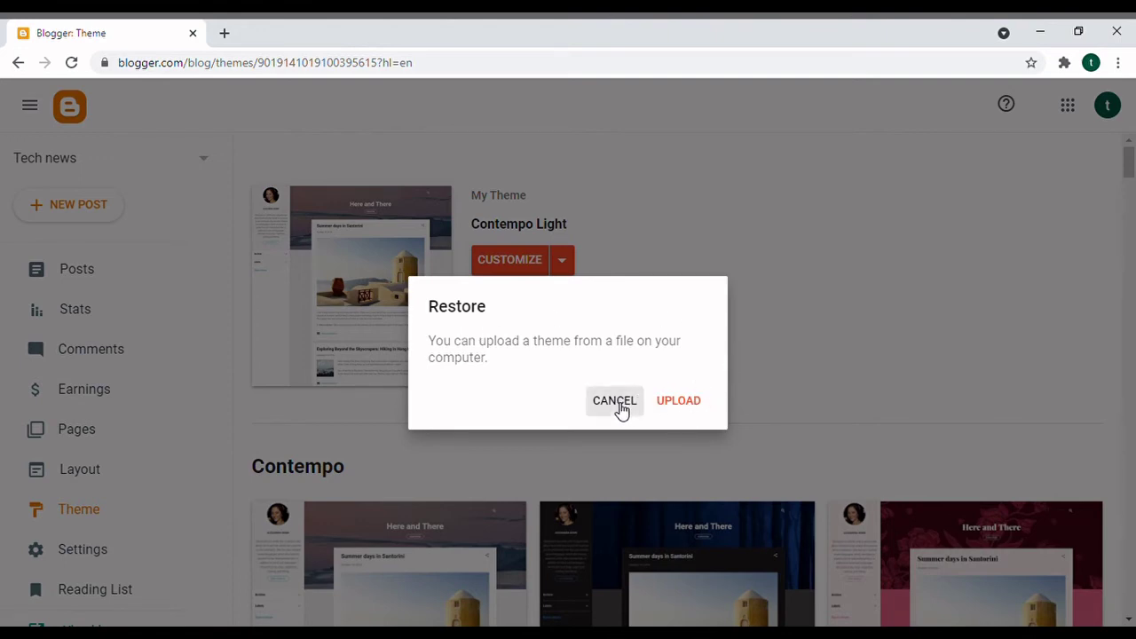
- Search Google for "free blogger themes" in a new browser tab
click(226, 34)
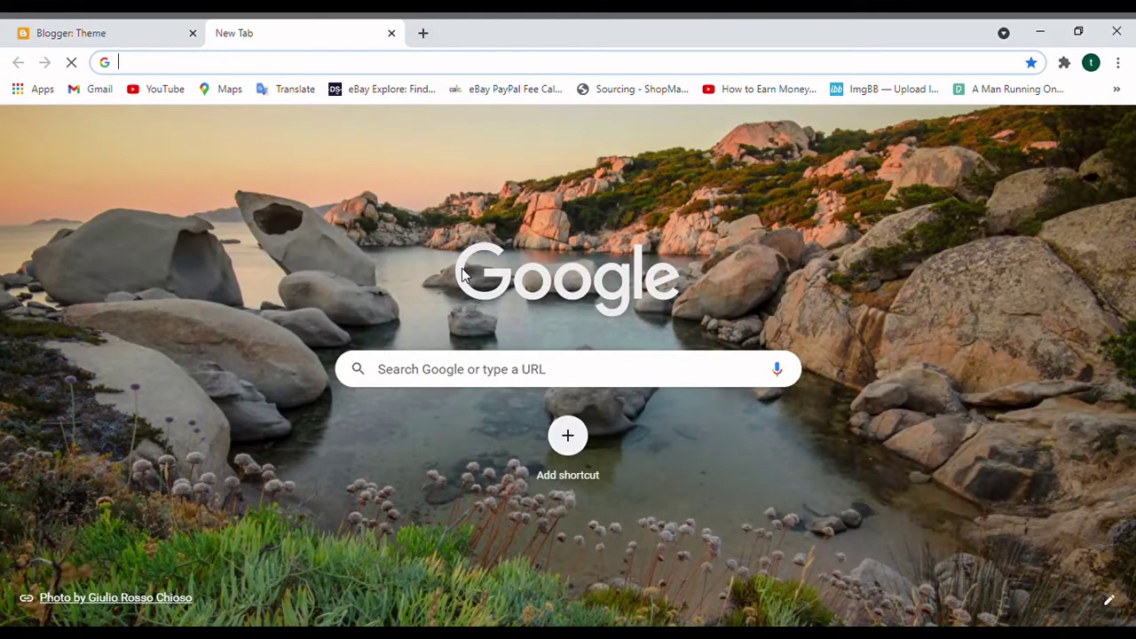
click(417, 369)
text(free )
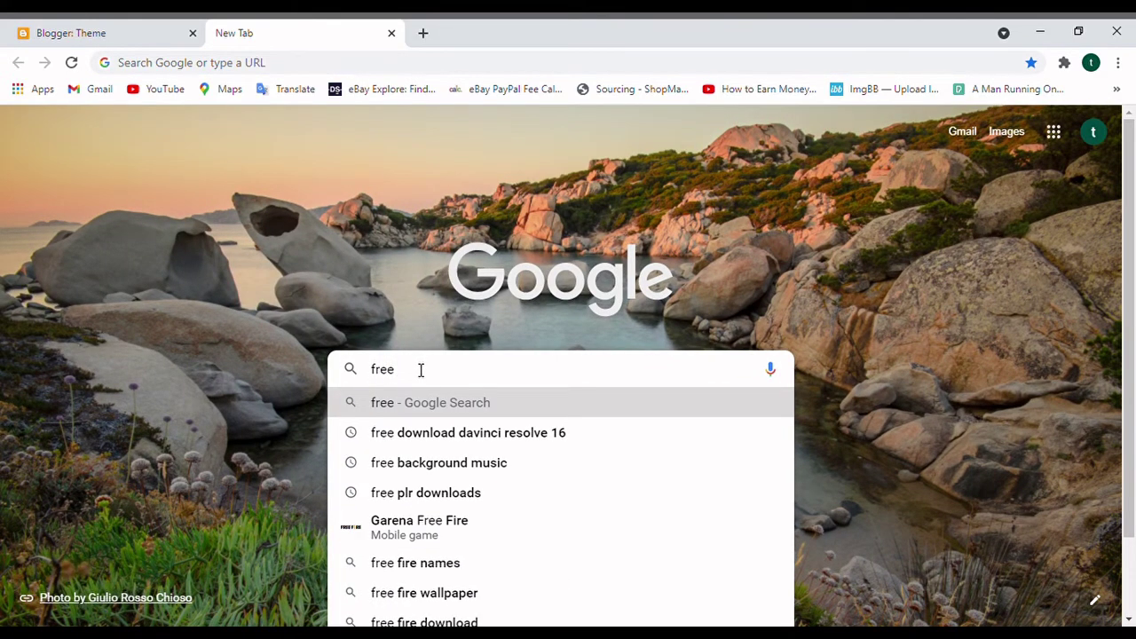
text(blo)
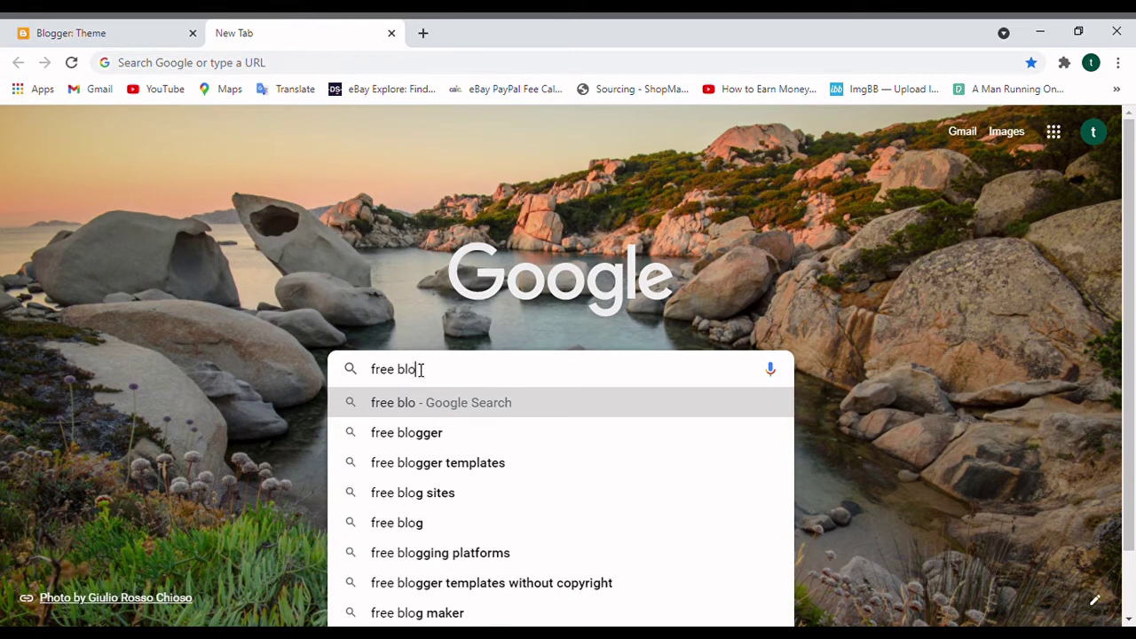
text(gger)
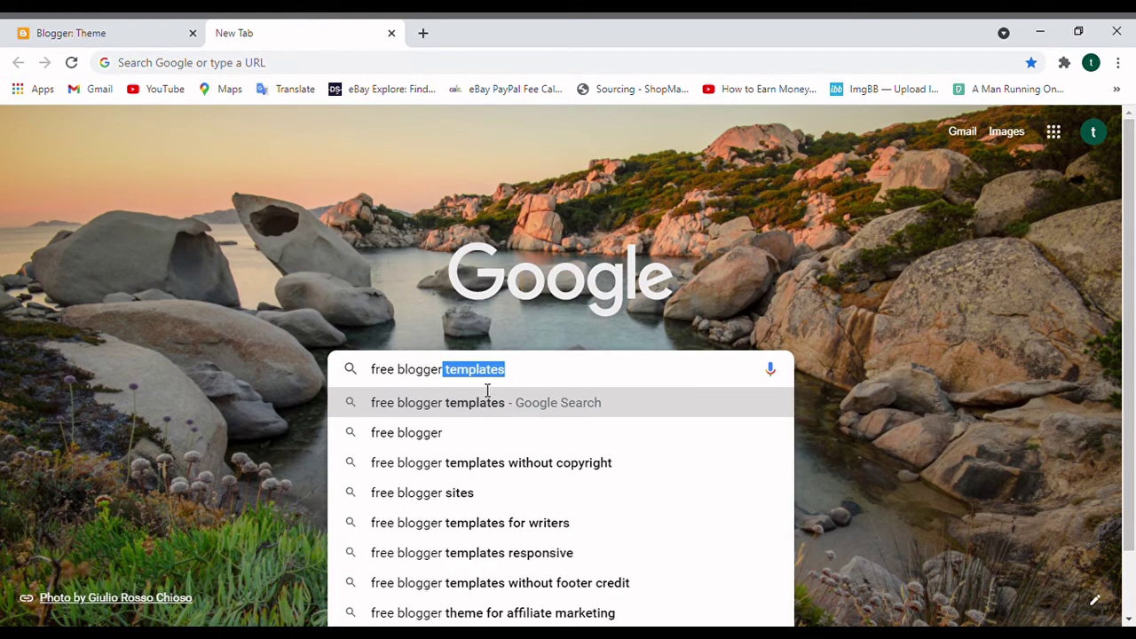
text( the)
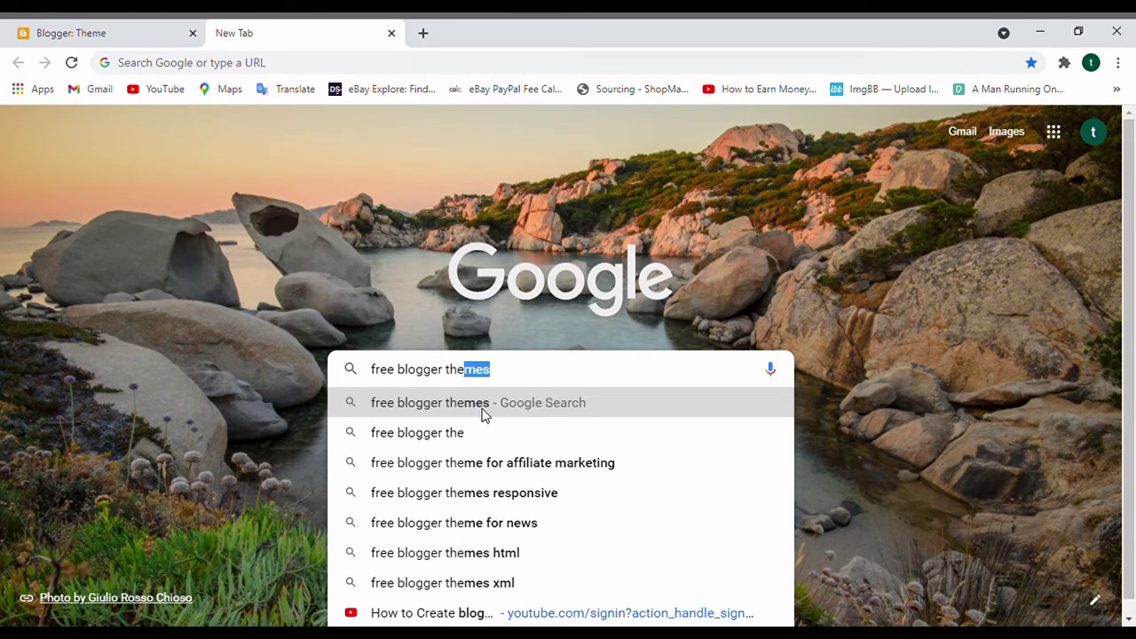
click(483, 412)
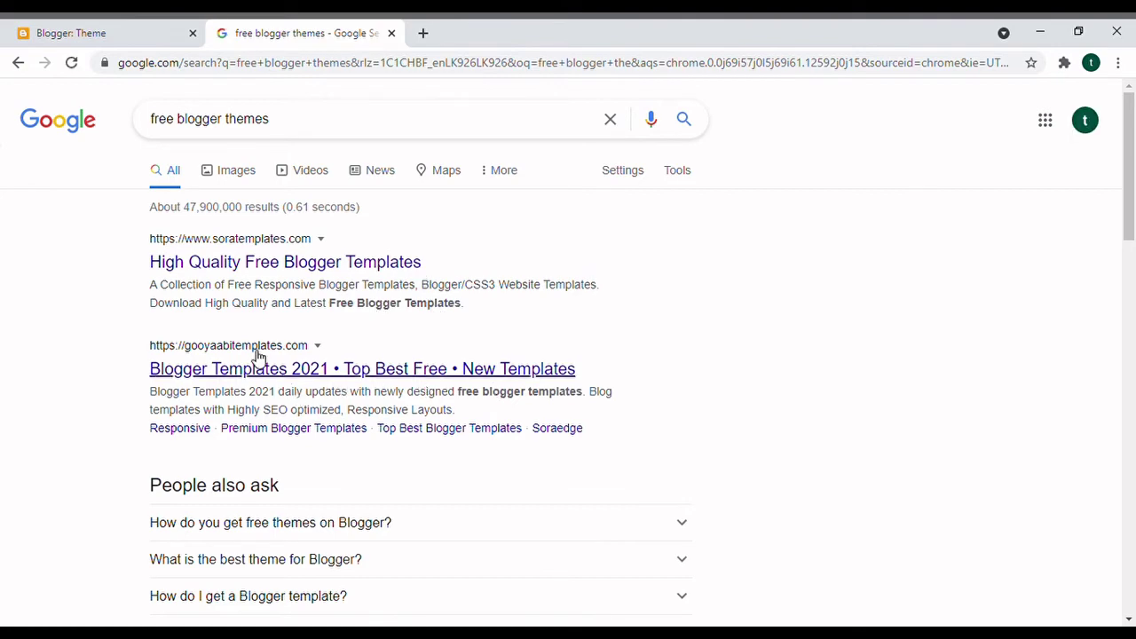
- Open the Free Blogger Templates listing on gooyaabitemplates.com and dismiss the advertisement
mouse_move(1131, 150)
mouse_down()
mouse_move(1133, 281)
mouse_move(1129, 147)
mouse_up()
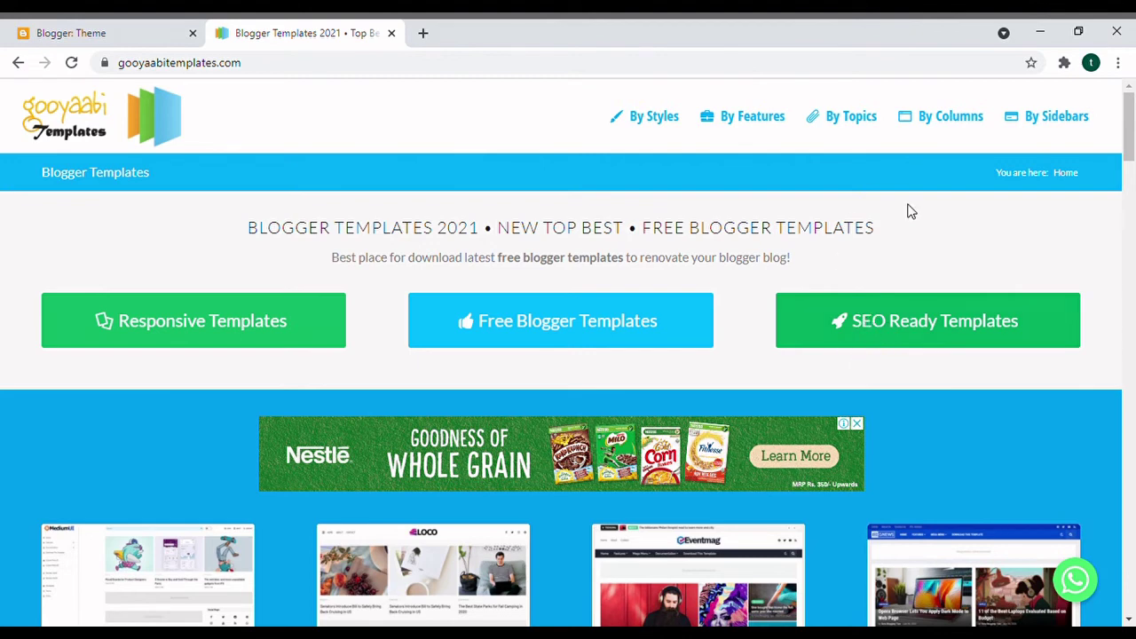
click(571, 325)
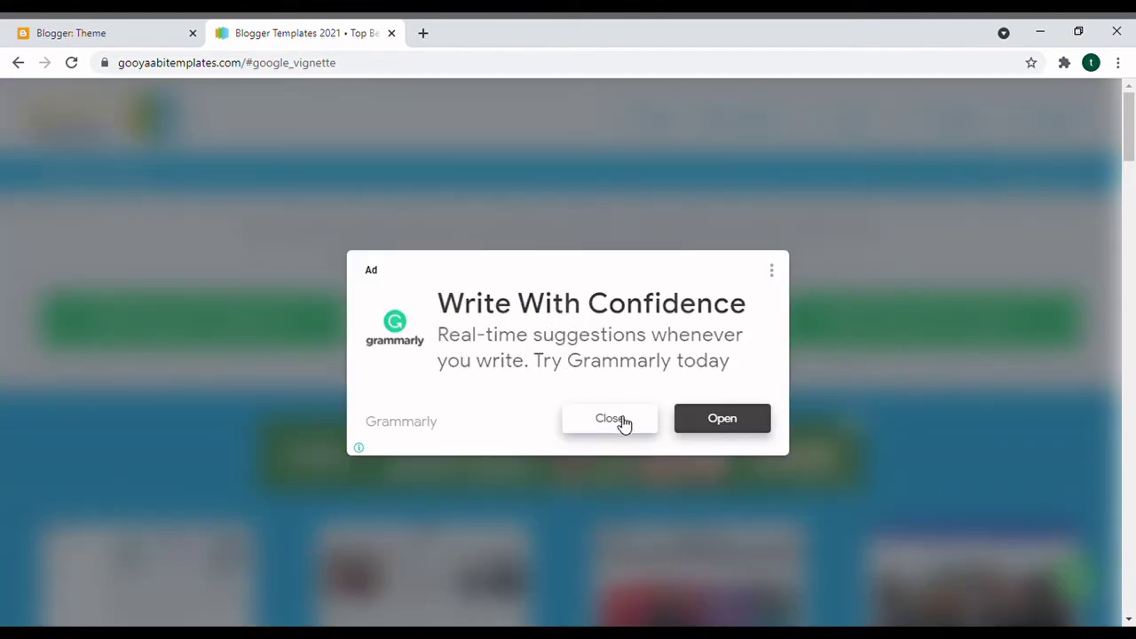
click(622, 423)
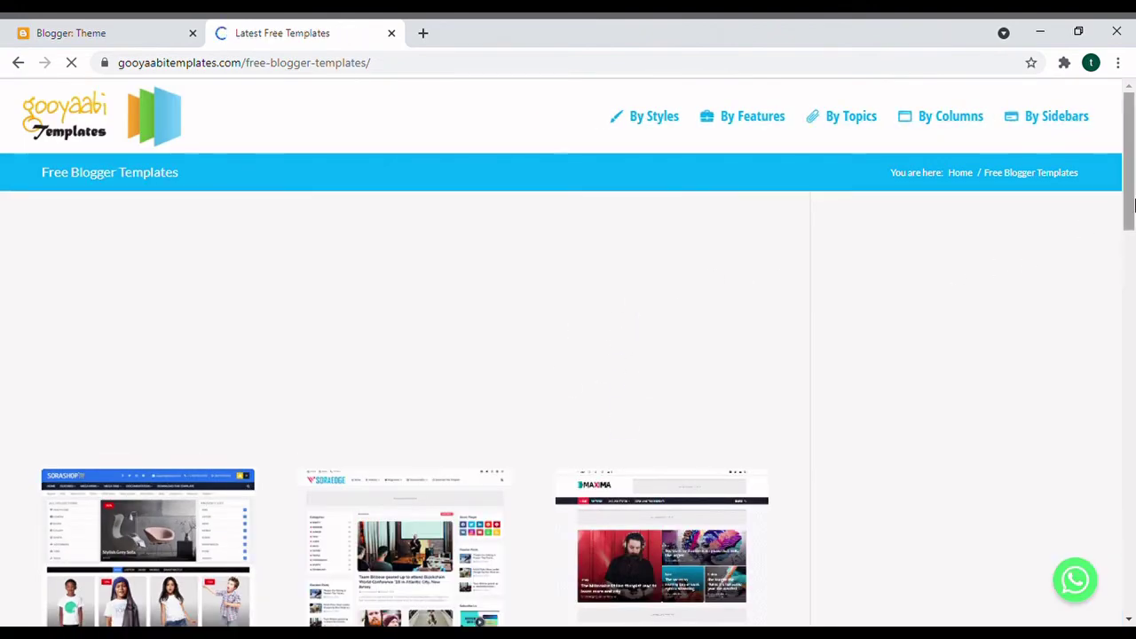
- Browse the free template previews and the filter categories on the Free Blogger Templates page
drag(1134, 205, 1134, 278)
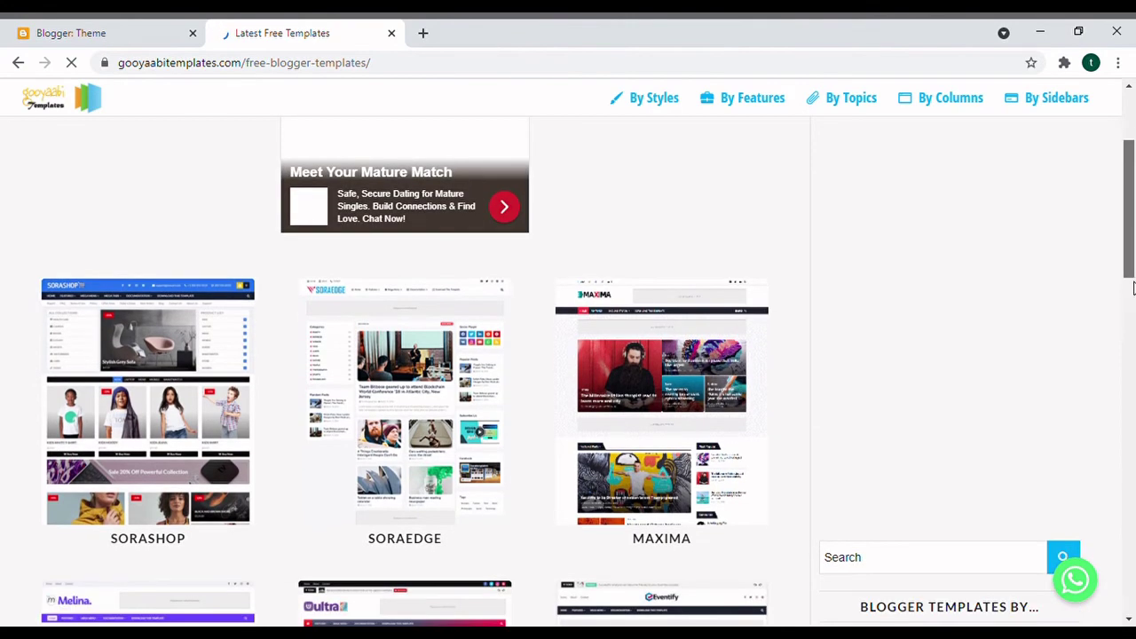
scroll(1110, 310, down, 2)
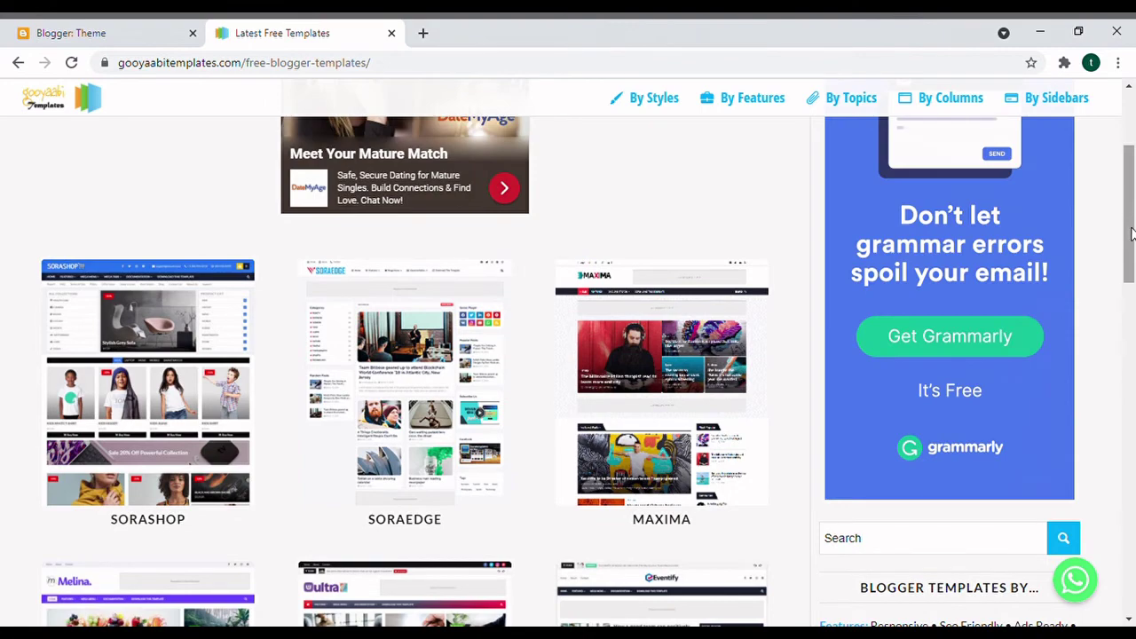
scroll(1134, 293, down, 1)
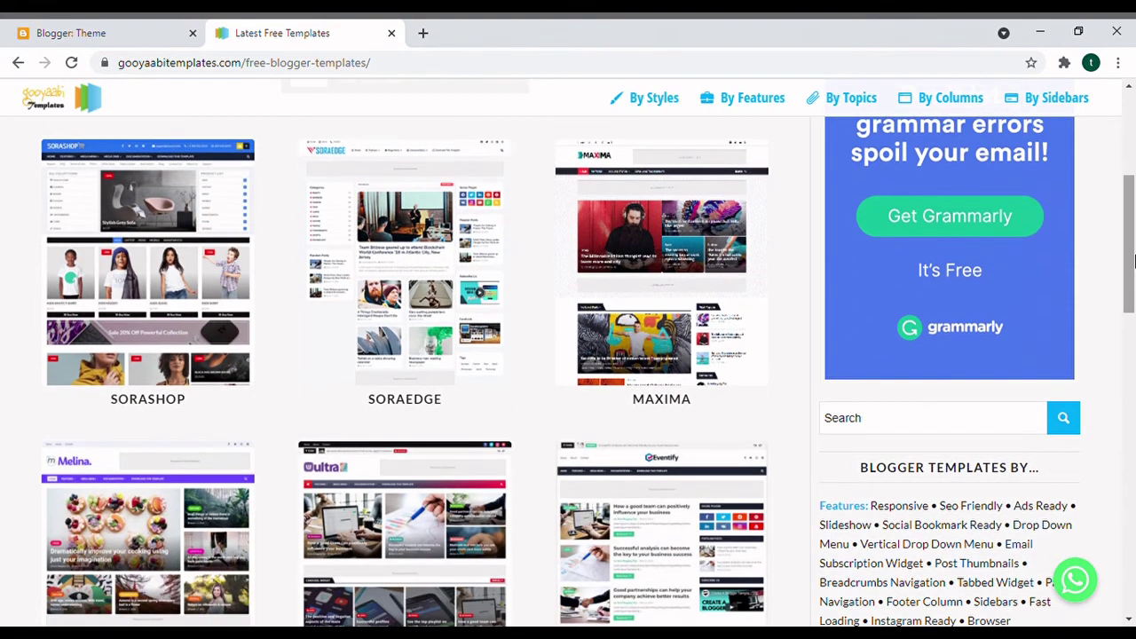
drag(1134, 259, 1134, 317)
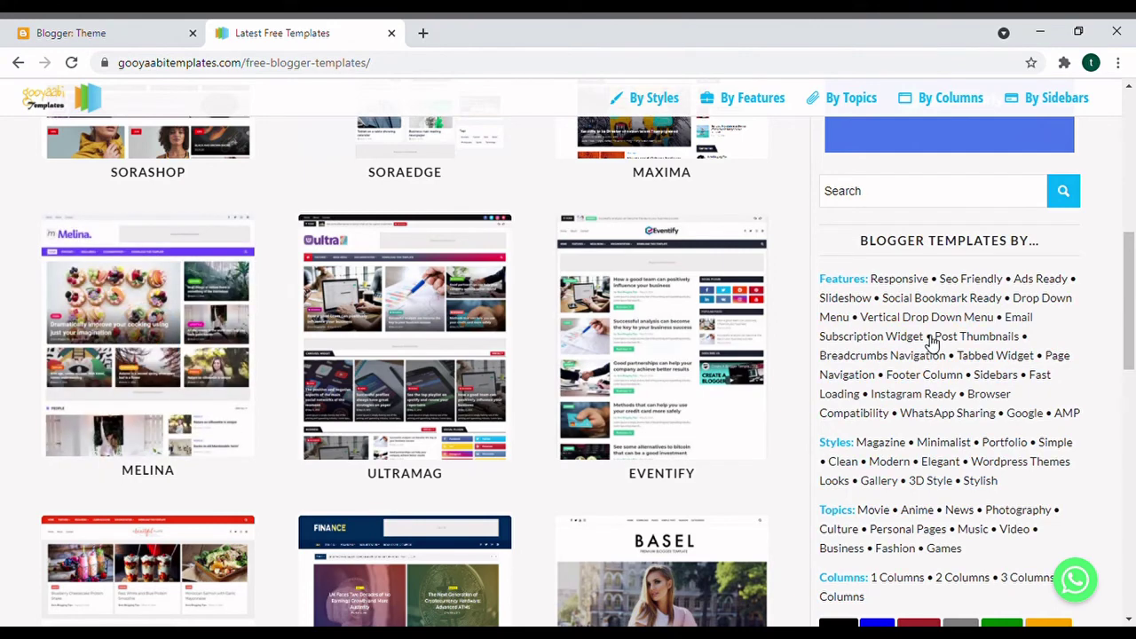
drag(1134, 316, 1133, 428)
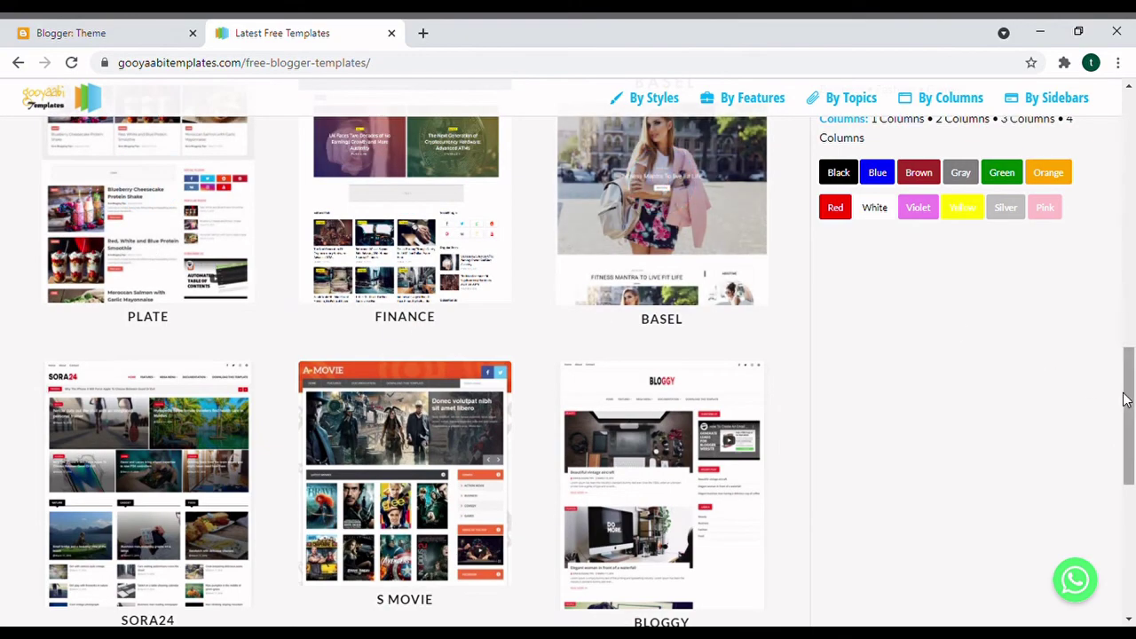
- Open the UltraMag Blogger Template page from the free templates listing and look over its preview
drag(1129, 393, 1129, 233)
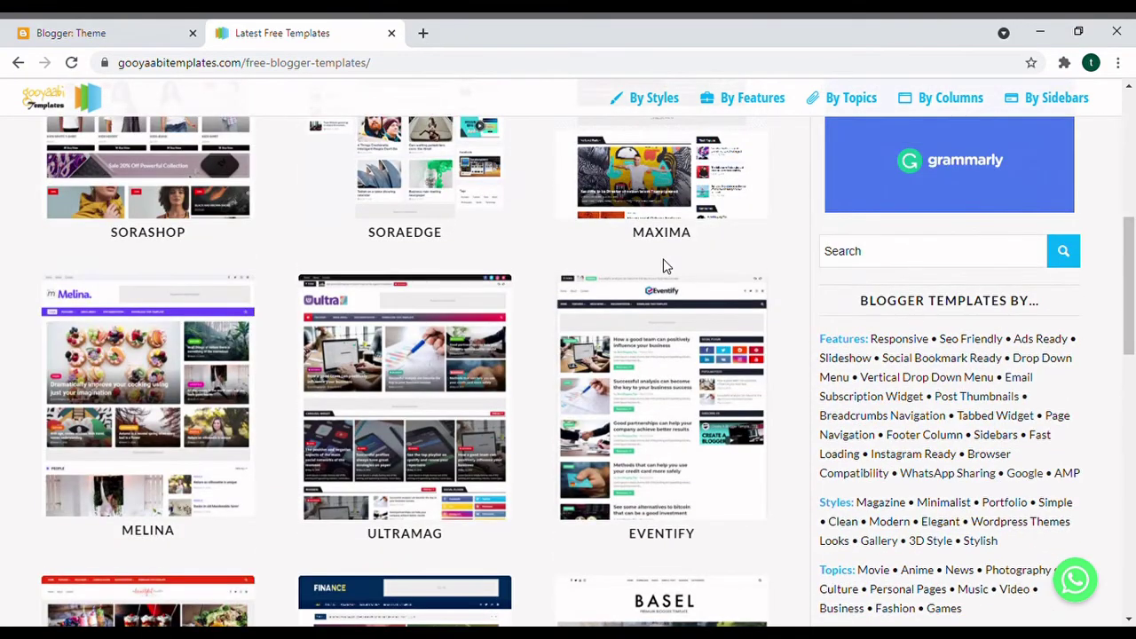
click(396, 367)
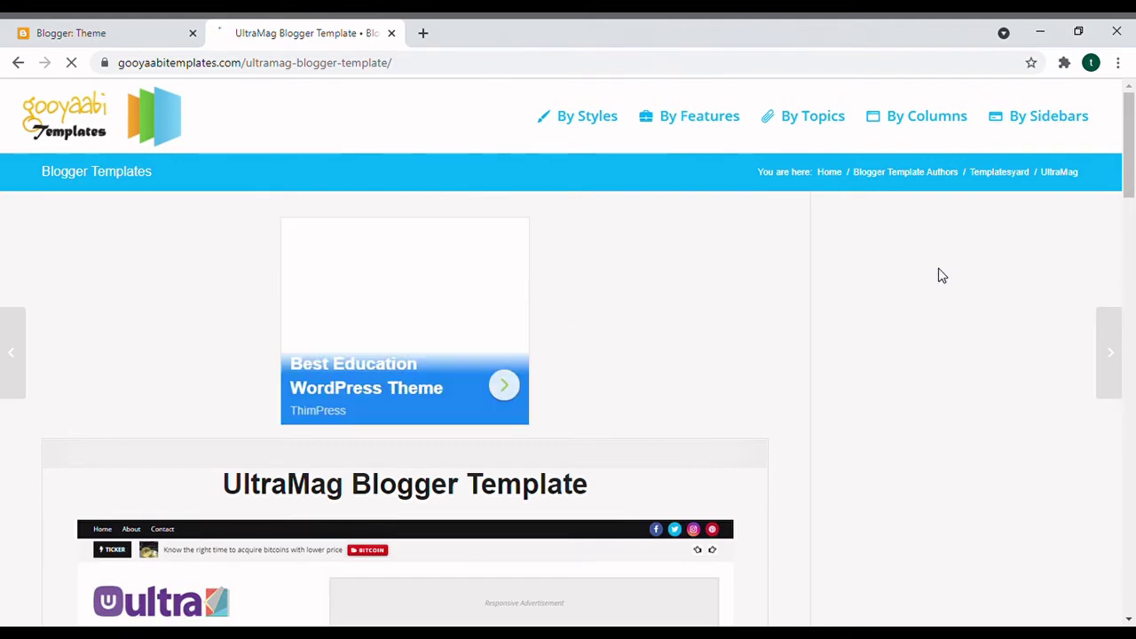
scroll(1131, 203, down, 1)
scroll(1131, 213, down, 1)
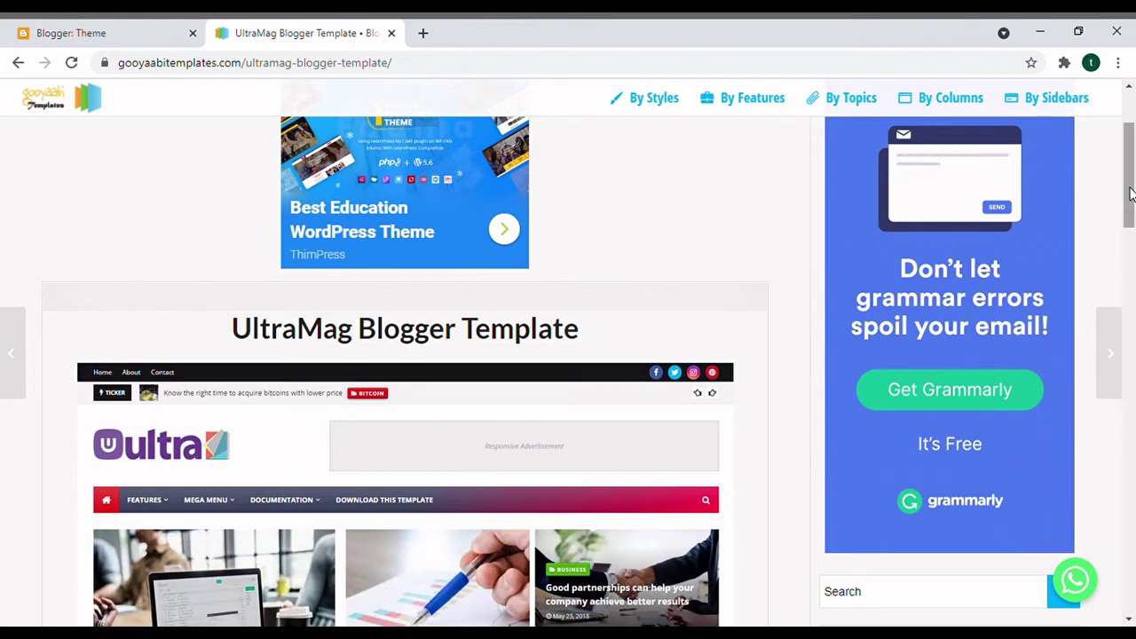
scroll(1132, 258, down, 3)
drag(1133, 258, 1134, 265)
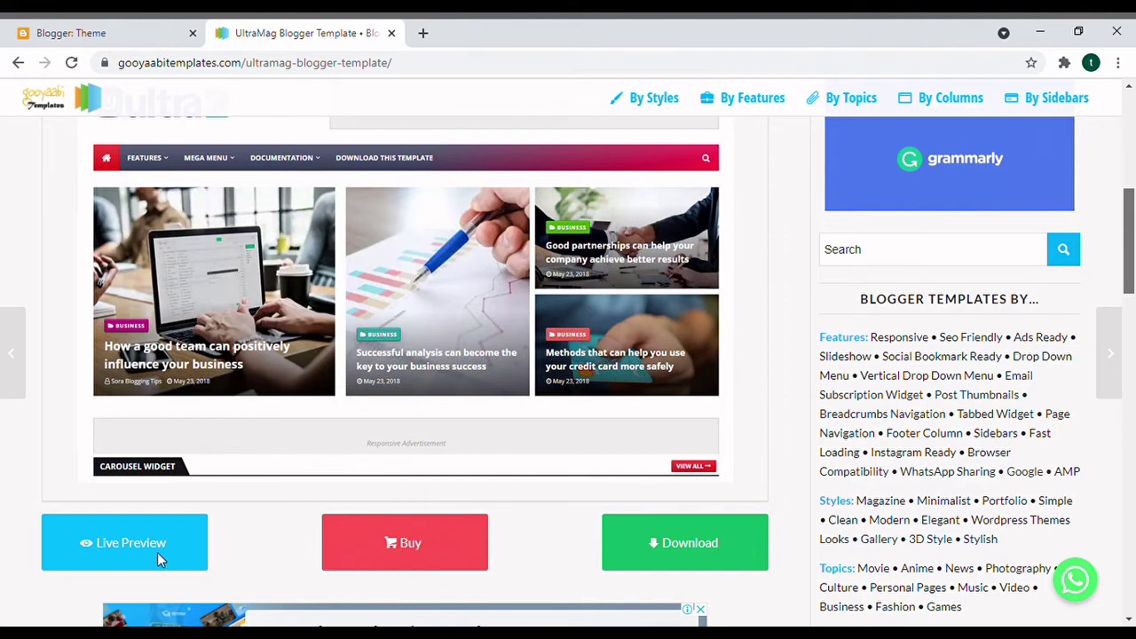
- Download the free version of the UltraMag template as a zip file and minimize the browser
scroll(562, 414, down, 2)
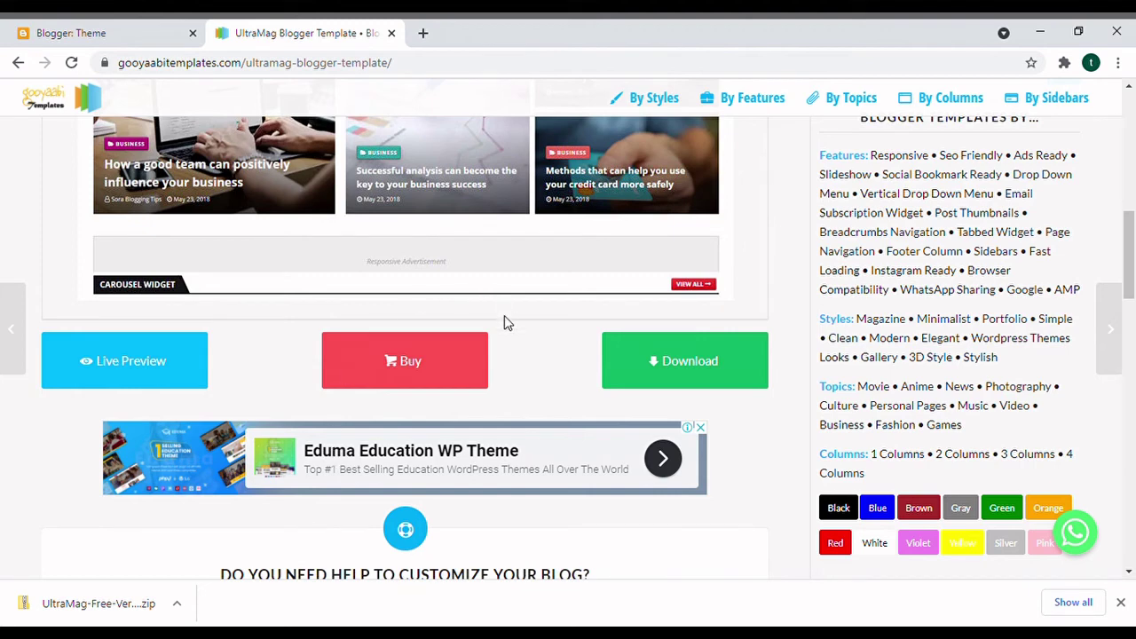
click(704, 362)
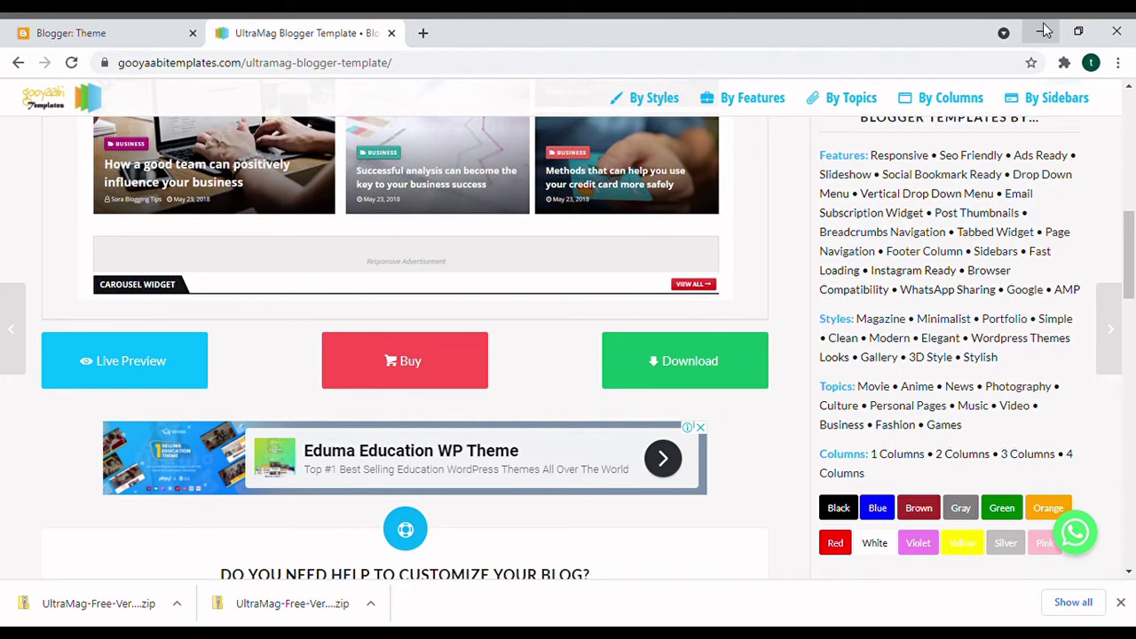
click(1045, 31)
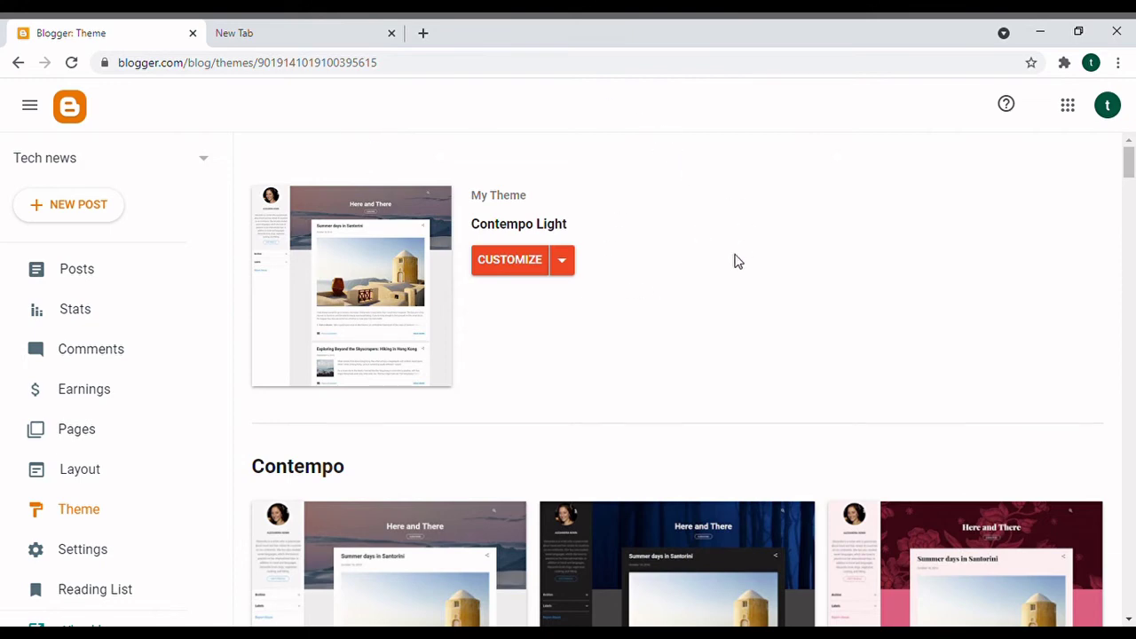
- Restore the Tech news theme by uploading the downloaded UltraMag template file from the computer
click(569, 269)
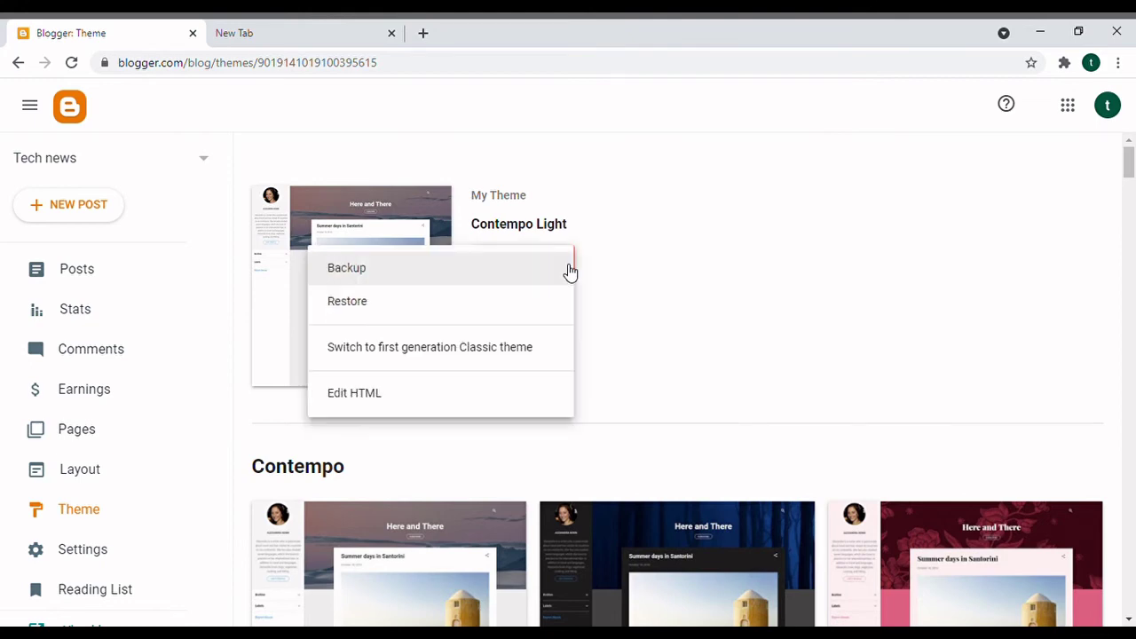
click(425, 306)
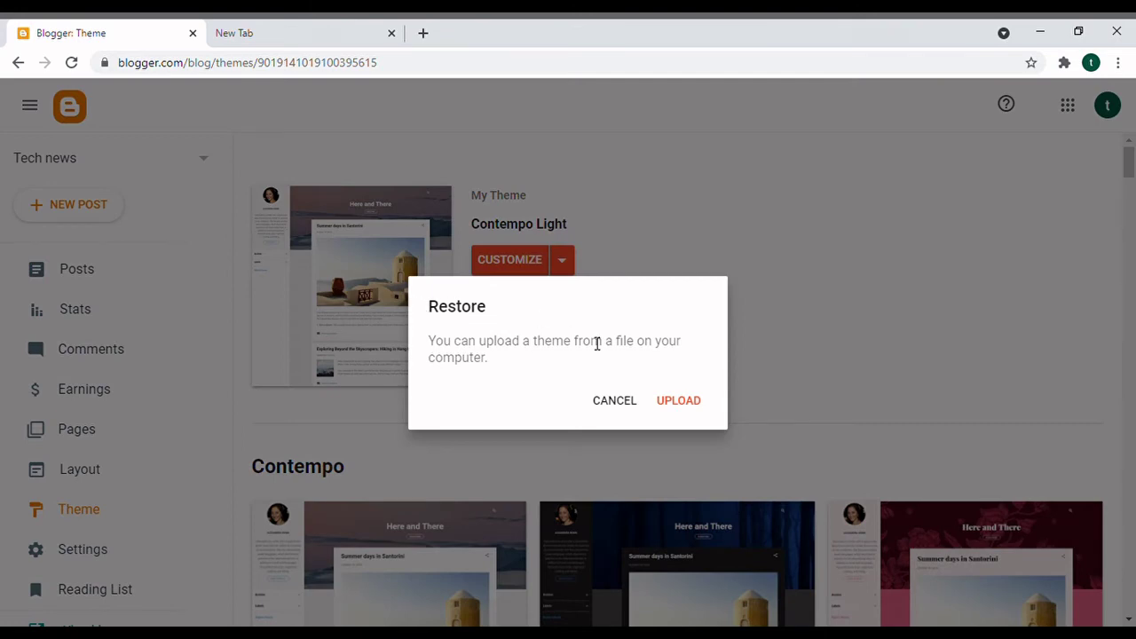
click(687, 407)
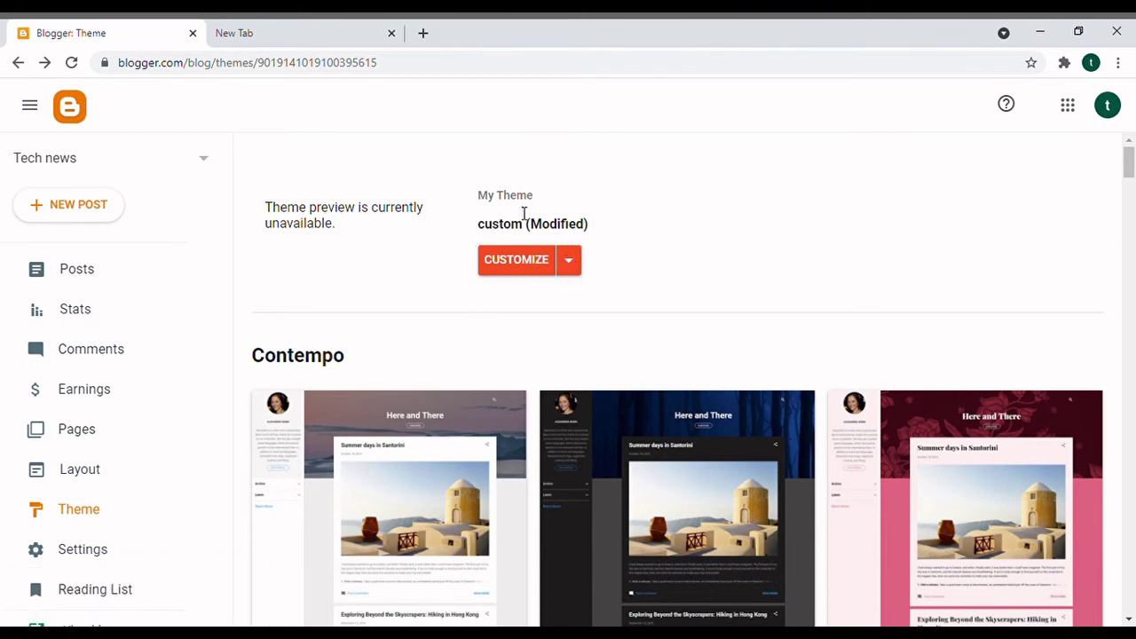
- Open the customizer for the uploaded theme and look over the blog preview
click(518, 263)
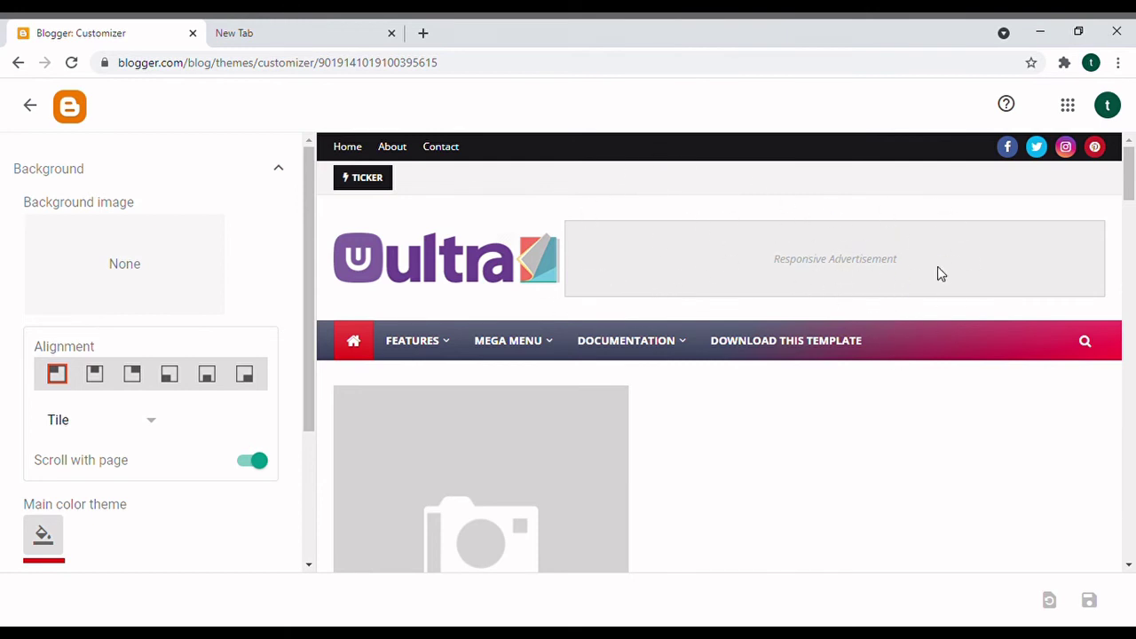
drag(1130, 180, 1133, 203)
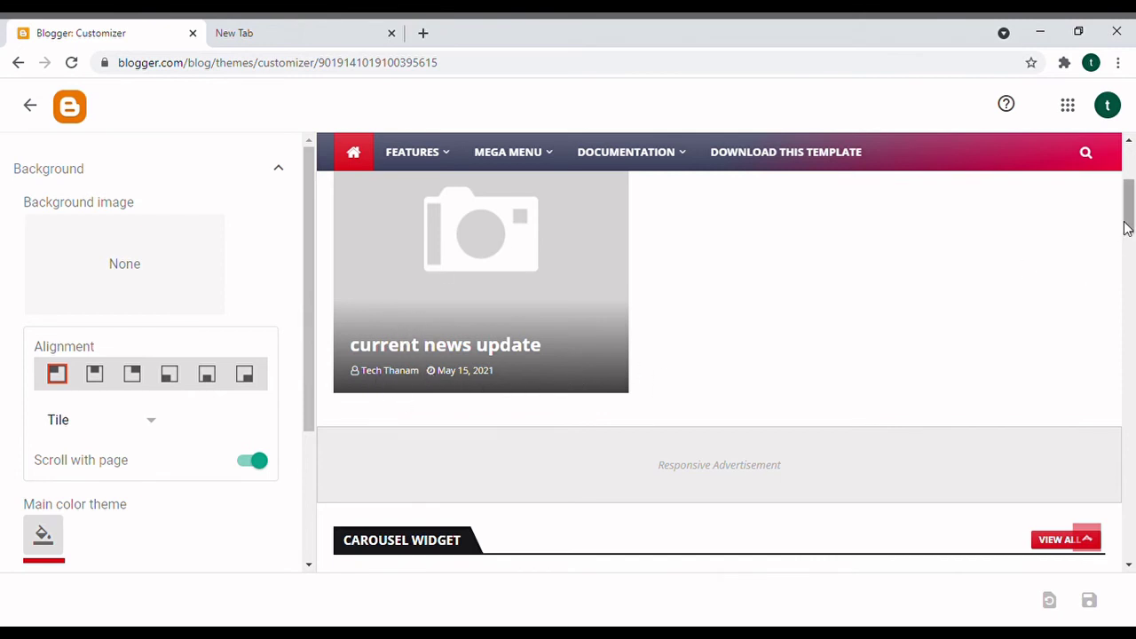
drag(1129, 213, 1127, 189)
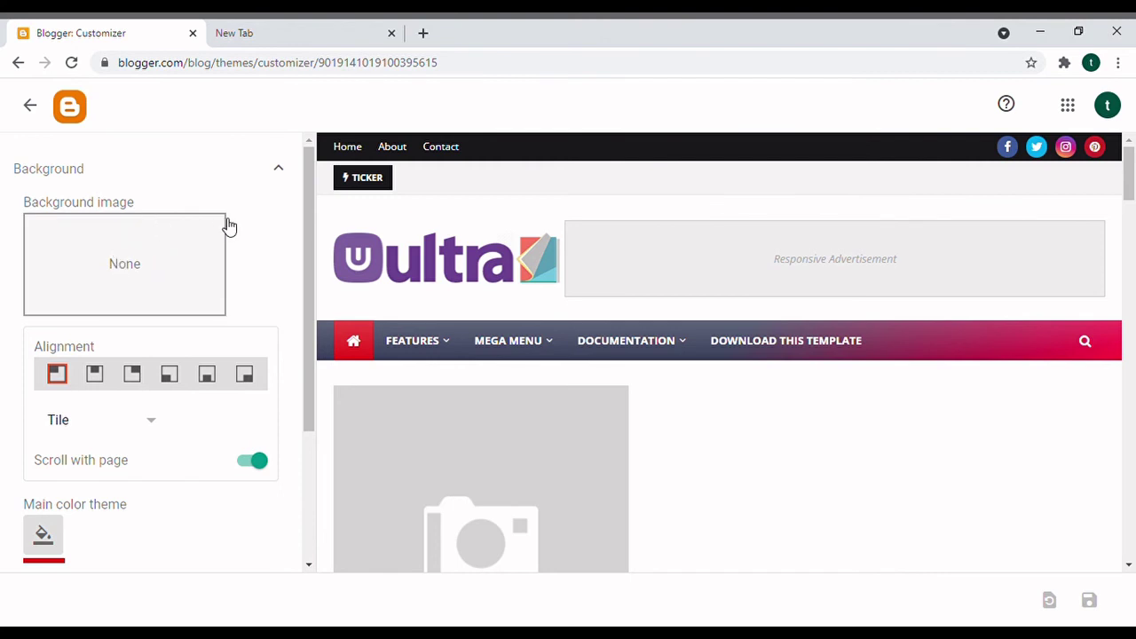
- Set the background image to the dark multicolored light-spots picture from Abstract, and view the main color theme palette without changing the color
click(201, 244)
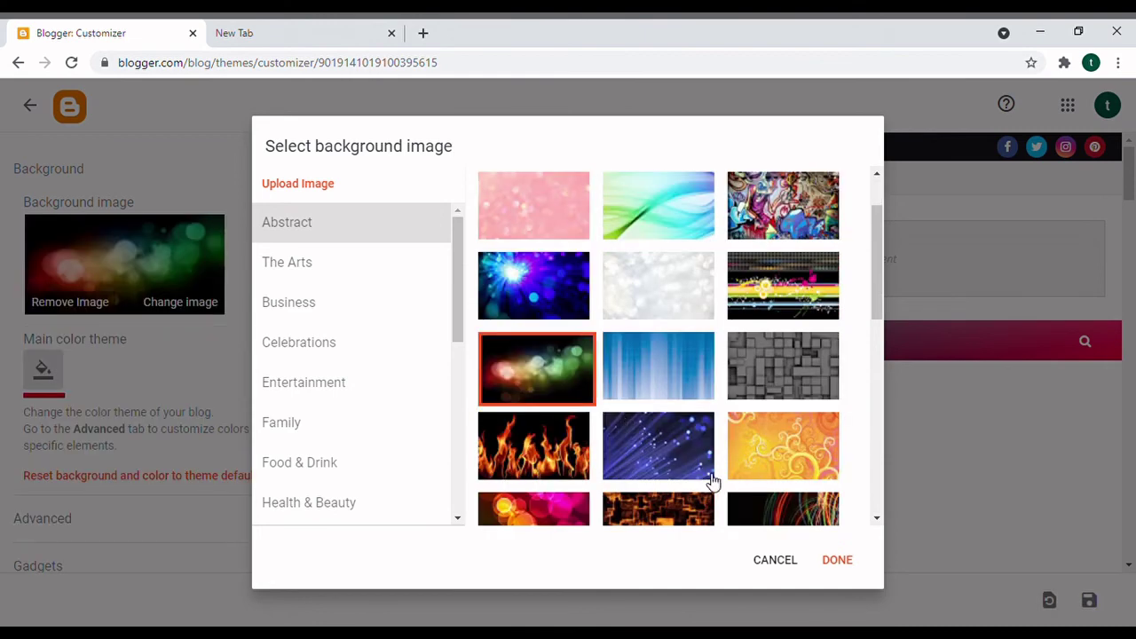
click(837, 564)
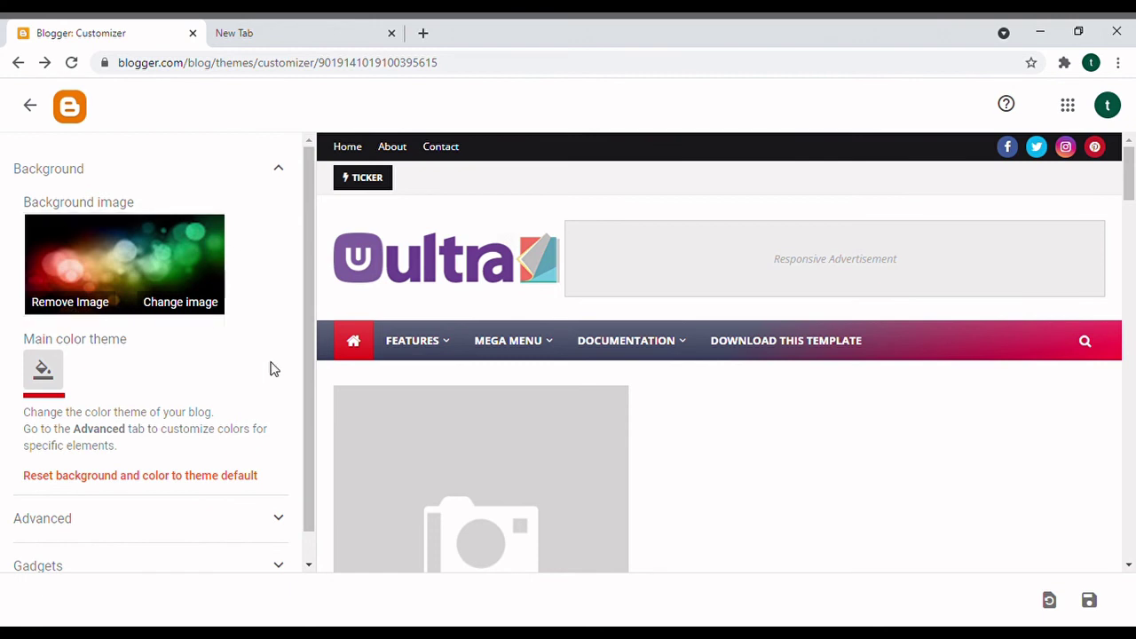
drag(306, 300, 304, 350)
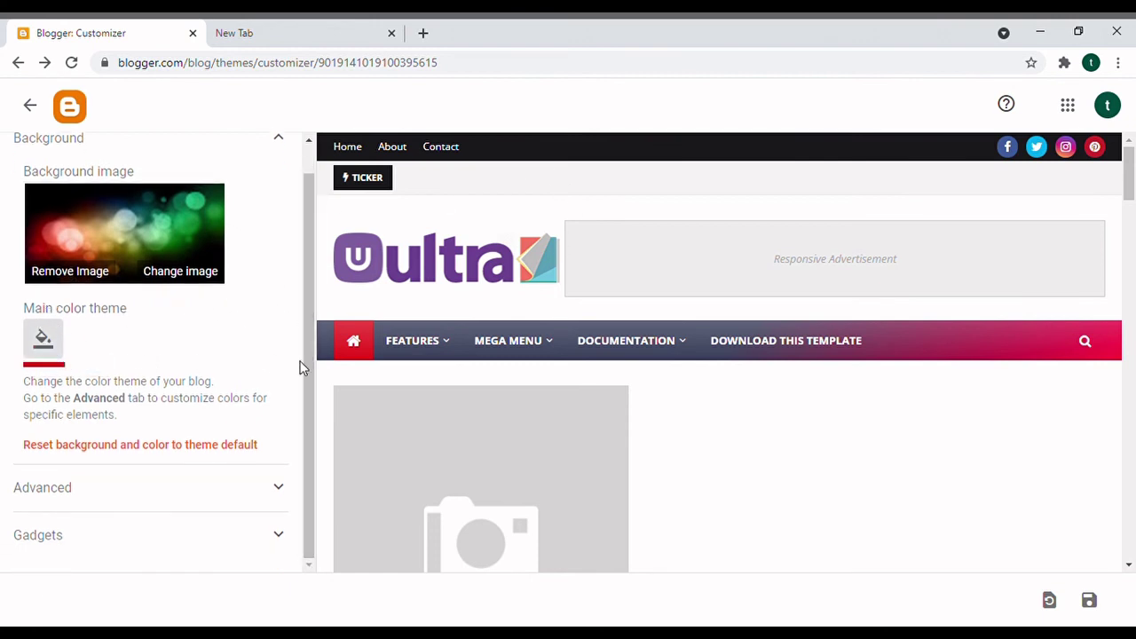
click(42, 342)
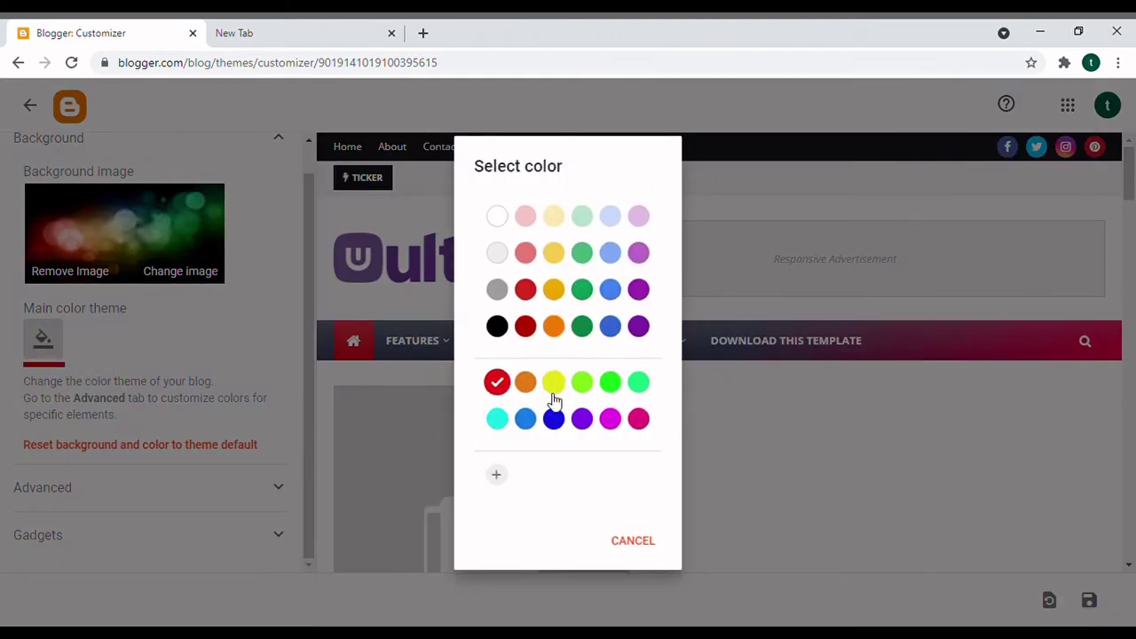
click(632, 541)
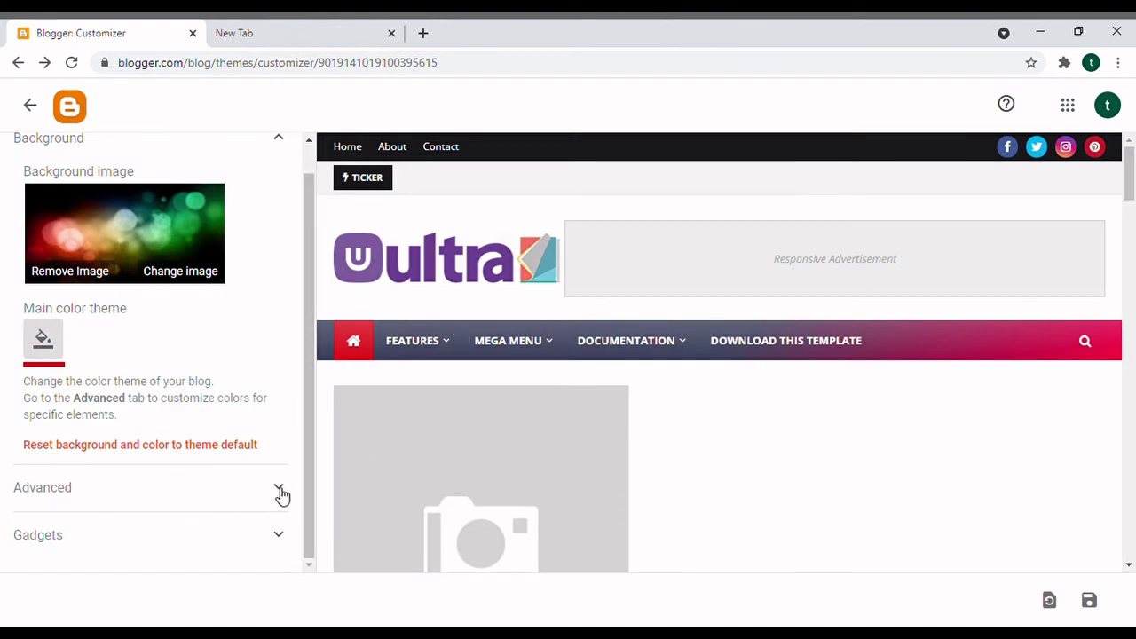
- Examine the Advanced Theme Body settings for background, text and link colors, then leave the customizer and discard the unsaved changes
click(277, 490)
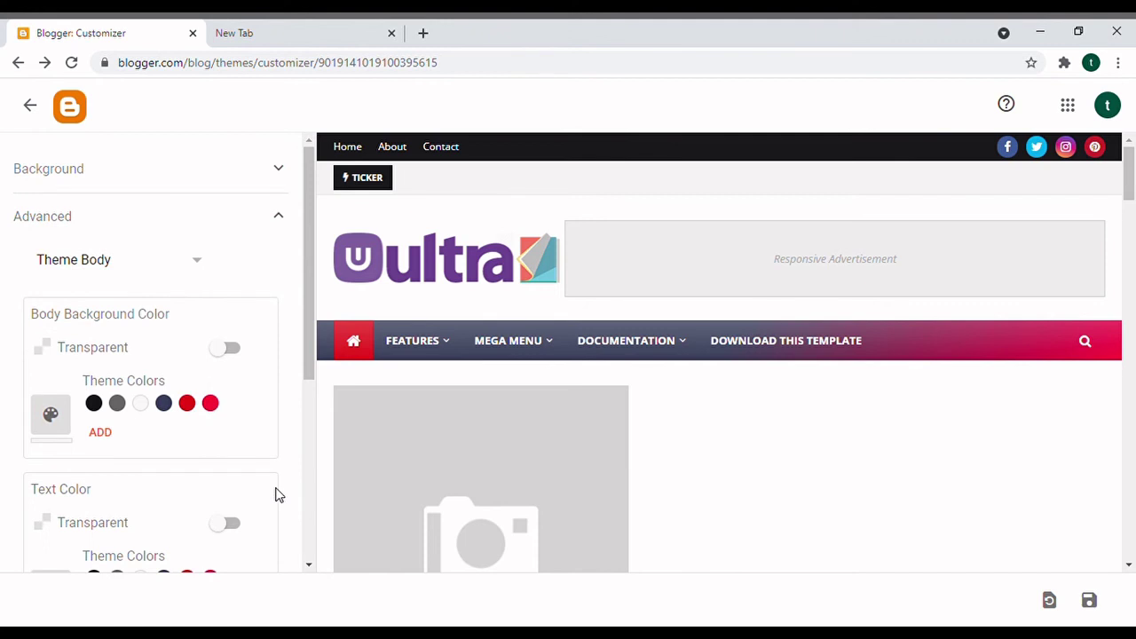
click(206, 269)
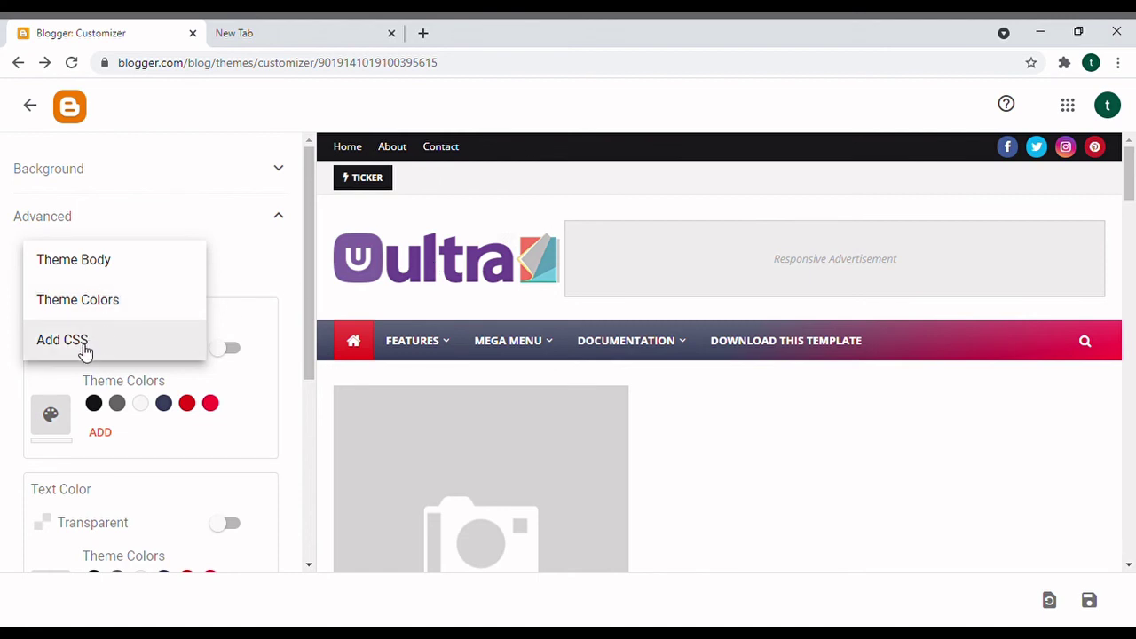
click(264, 281)
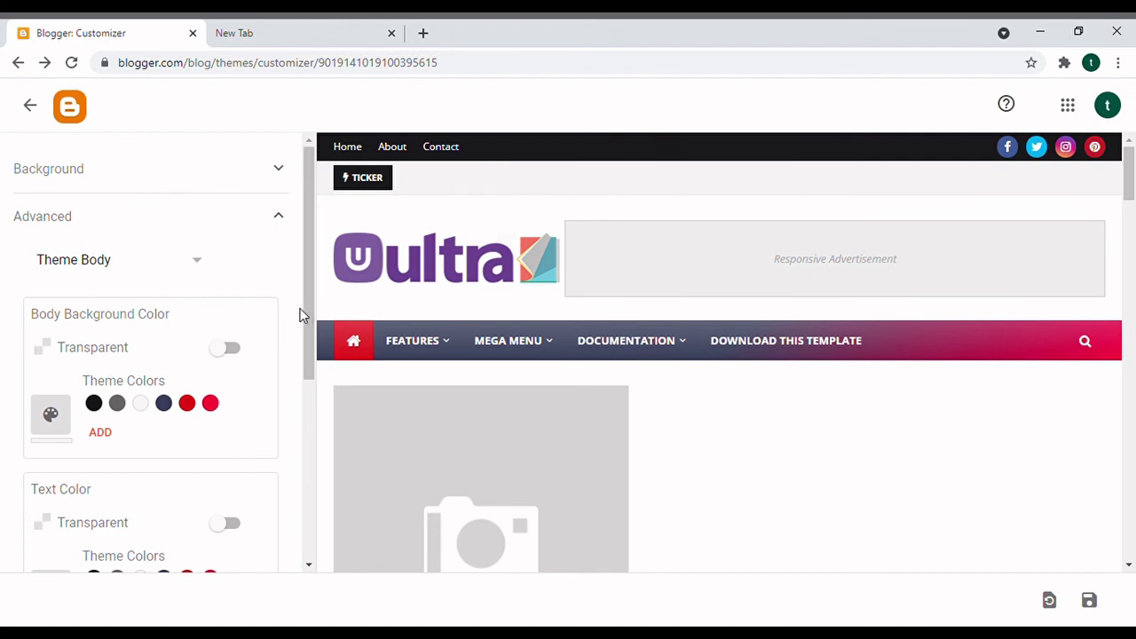
drag(307, 313, 314, 408)
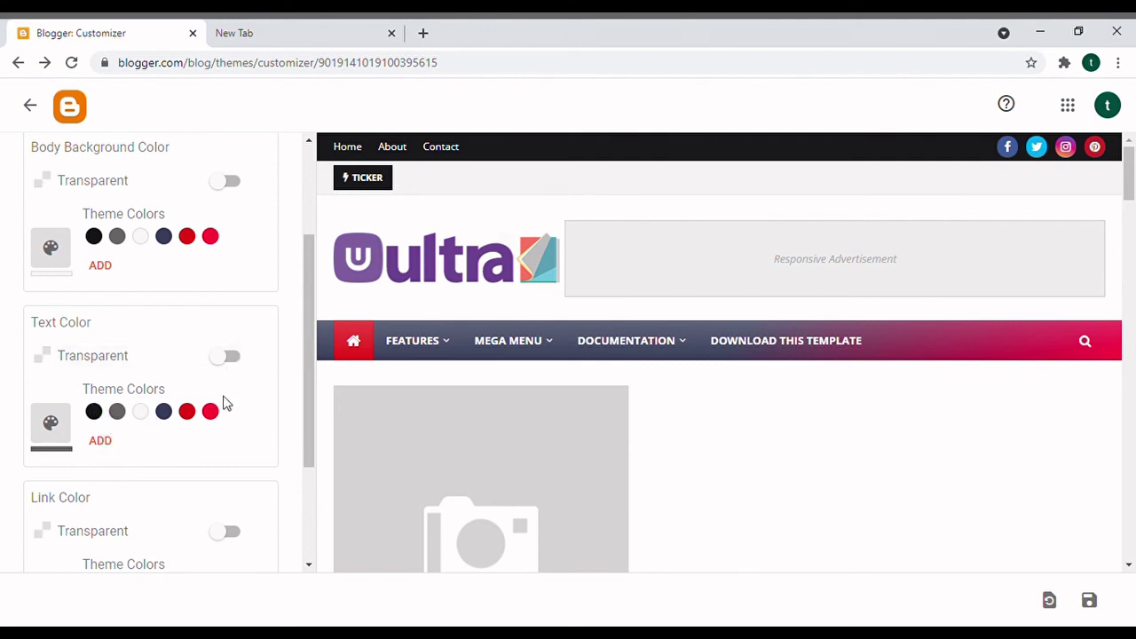
drag(309, 335, 311, 474)
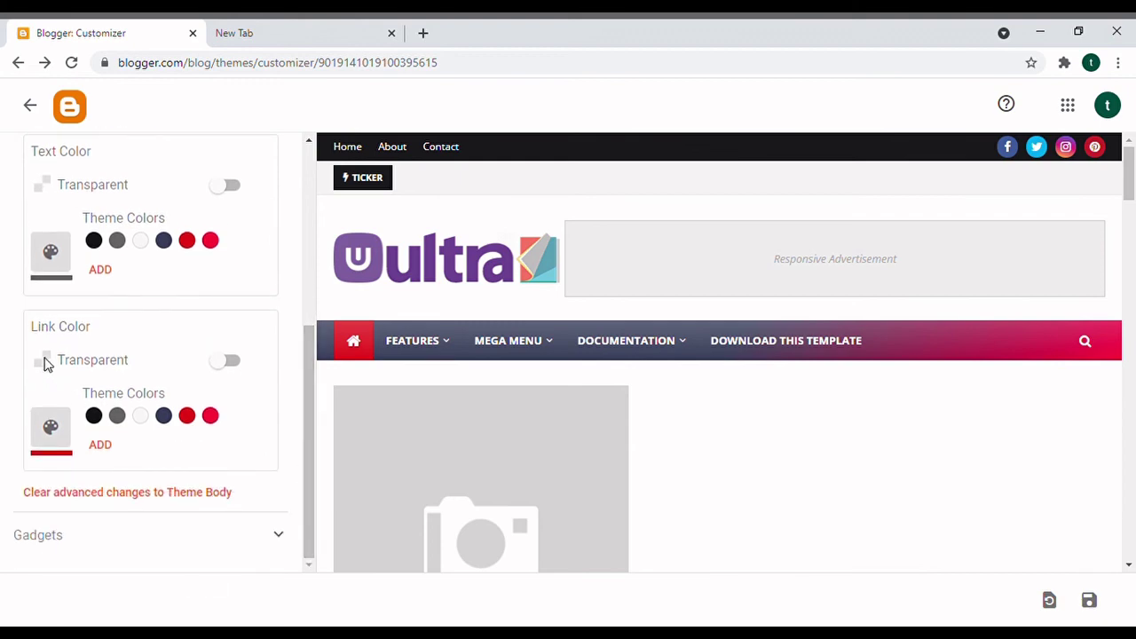
drag(304, 513, 284, 218)
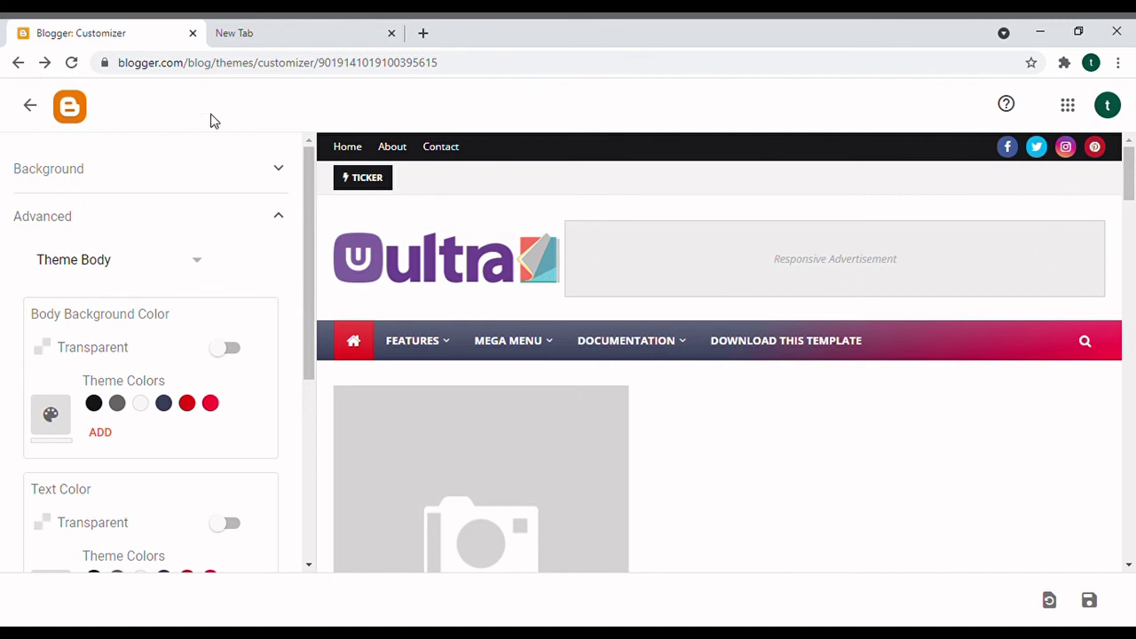
click(34, 106)
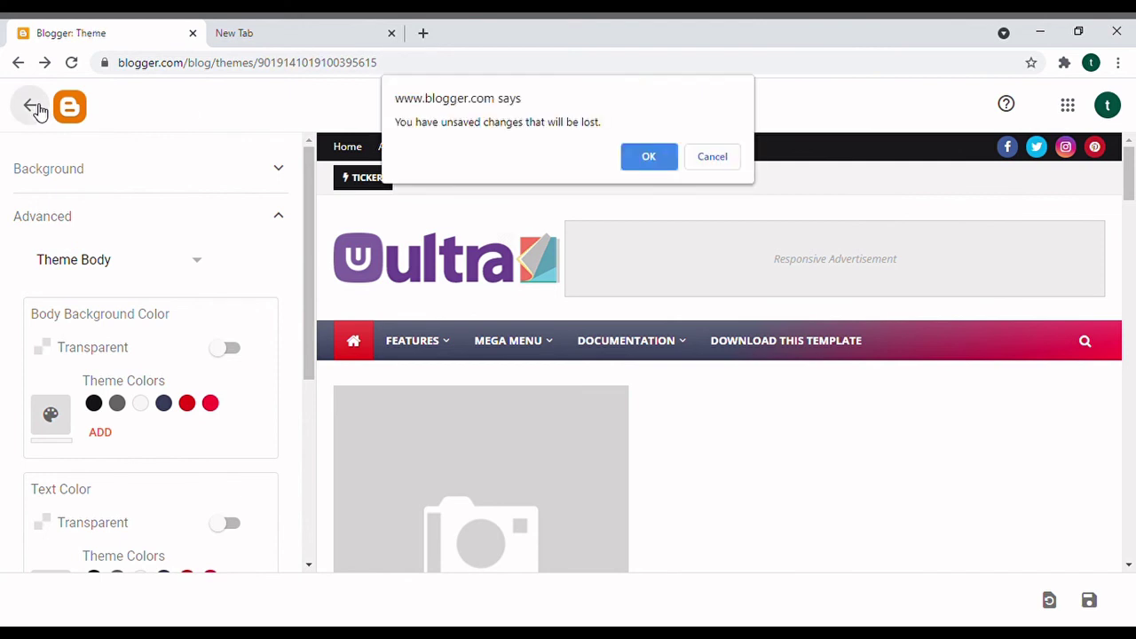
click(666, 160)
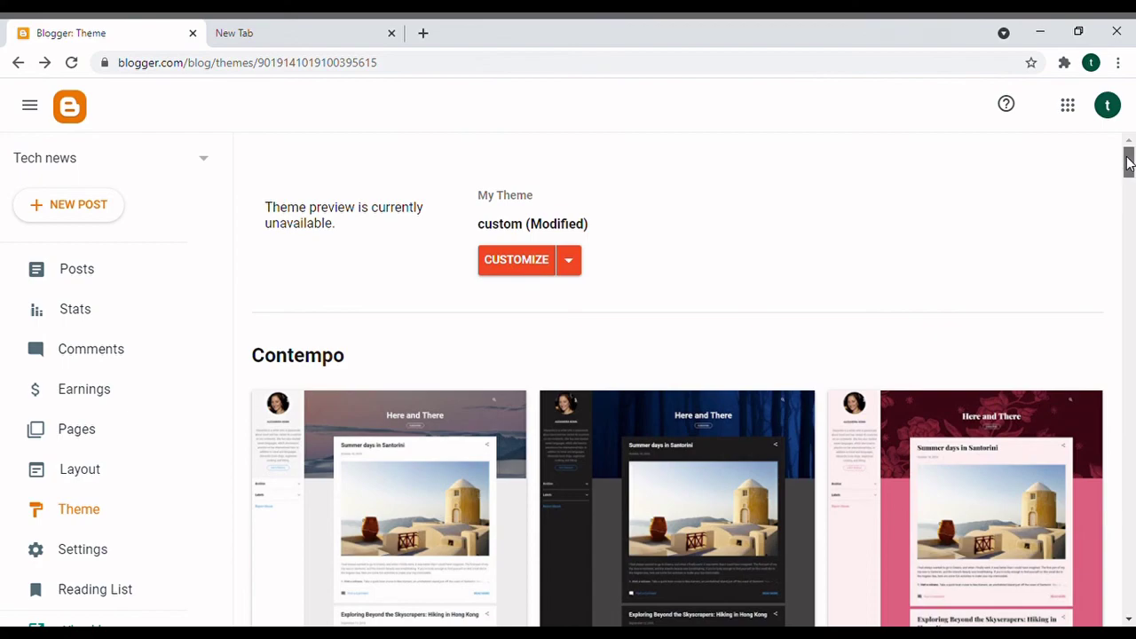
- Open the live Tech news blog in a new tab and look over its home page
mouse_move(1129, 160)
mouse_down()
mouse_move(1129, 262)
mouse_move(1129, 142)
mouse_up()
scroll(751, 257, down, 4)
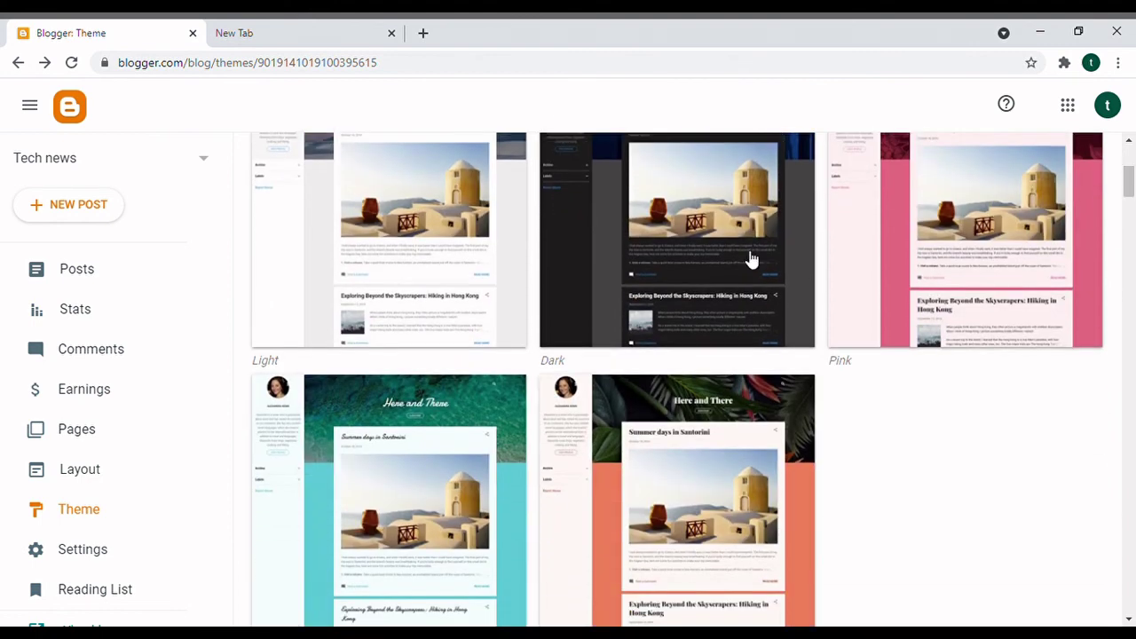
drag(234, 192, 228, 293)
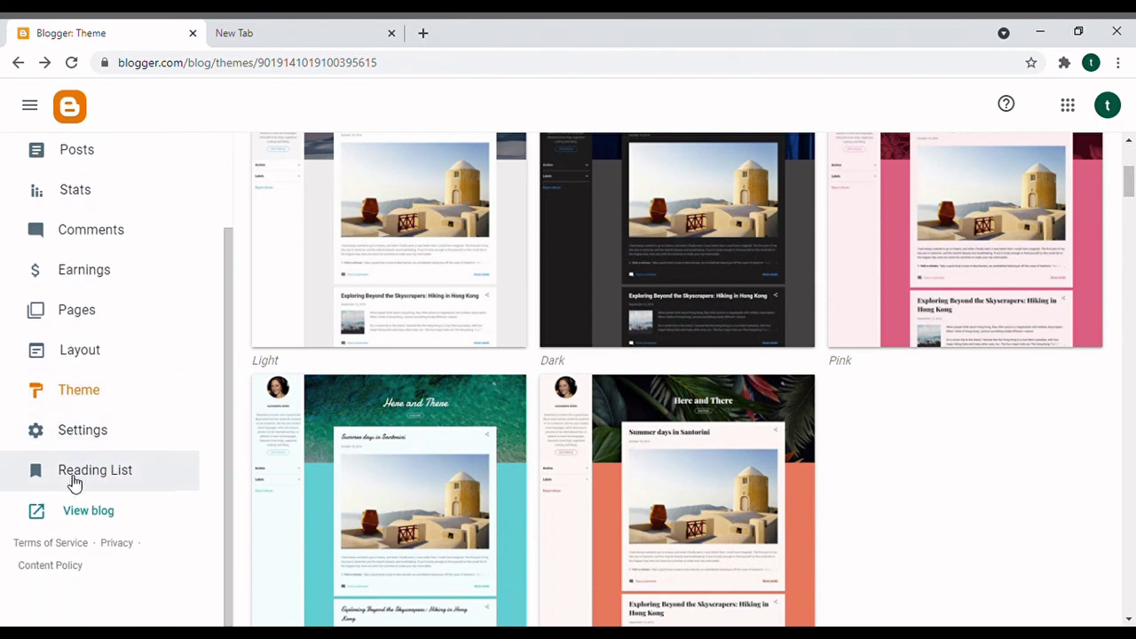
click(78, 517)
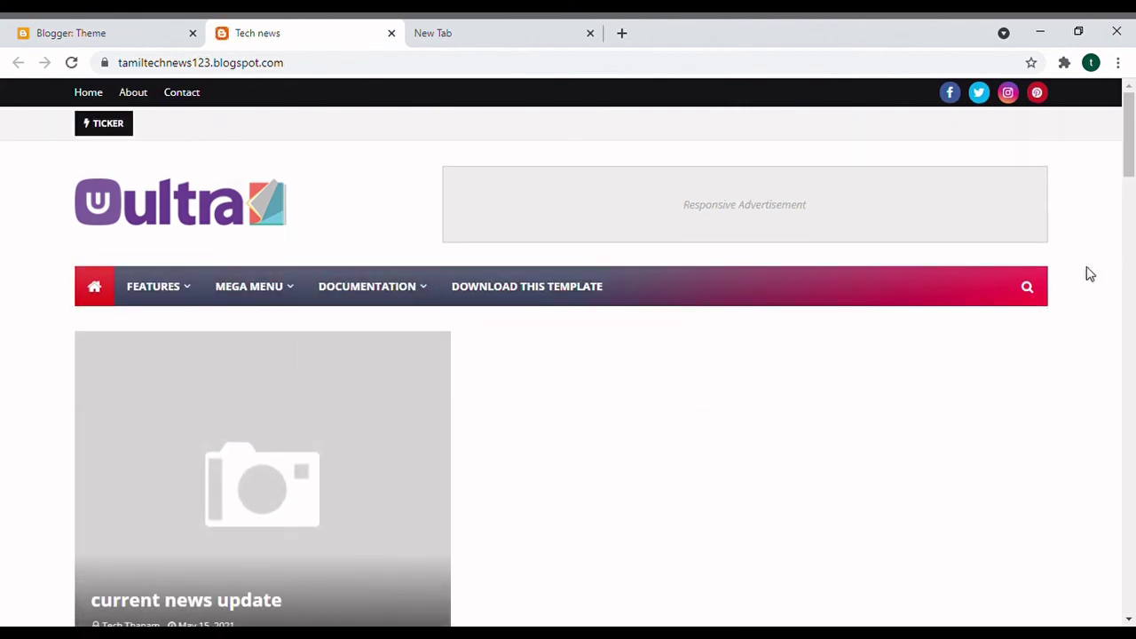
drag(1130, 169, 1133, 195)
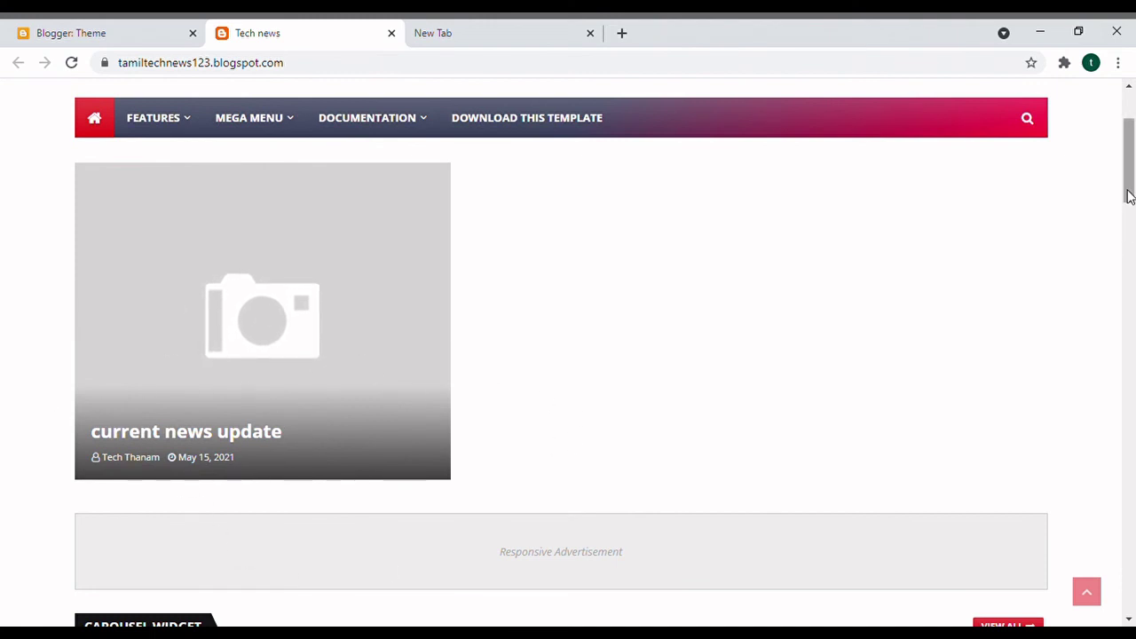
mouse_move(1130, 204)
mouse_down()
mouse_move(1129, 247)
mouse_move(1131, 182)
mouse_up()
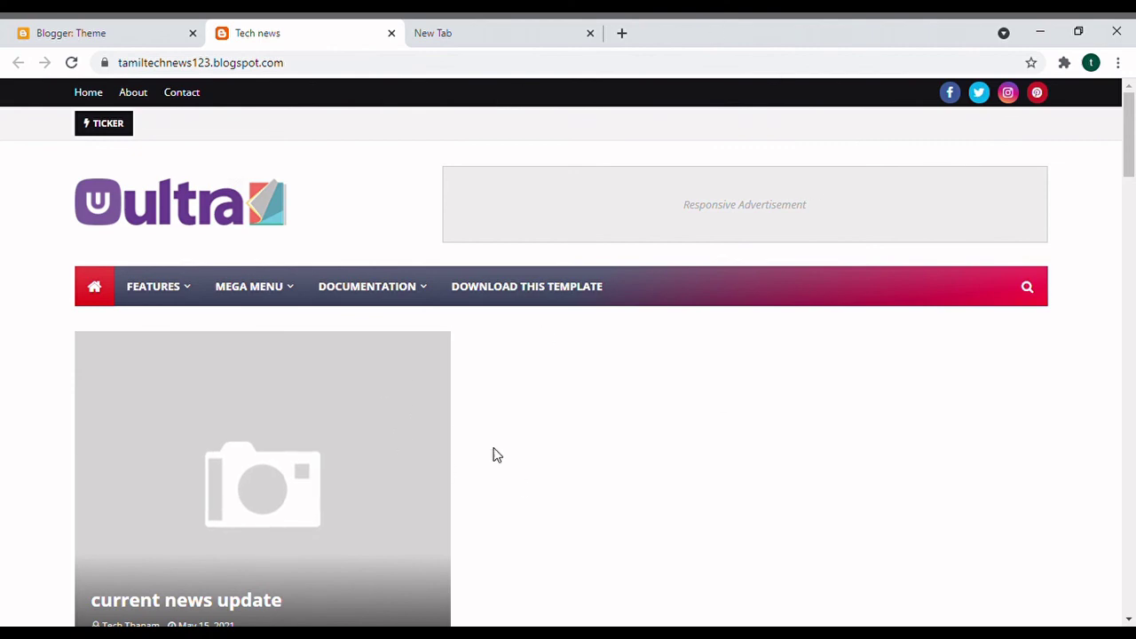
- Open the custom theme's HTML code in Blogger and switch back to the live Tech news blog
click(152, 32)
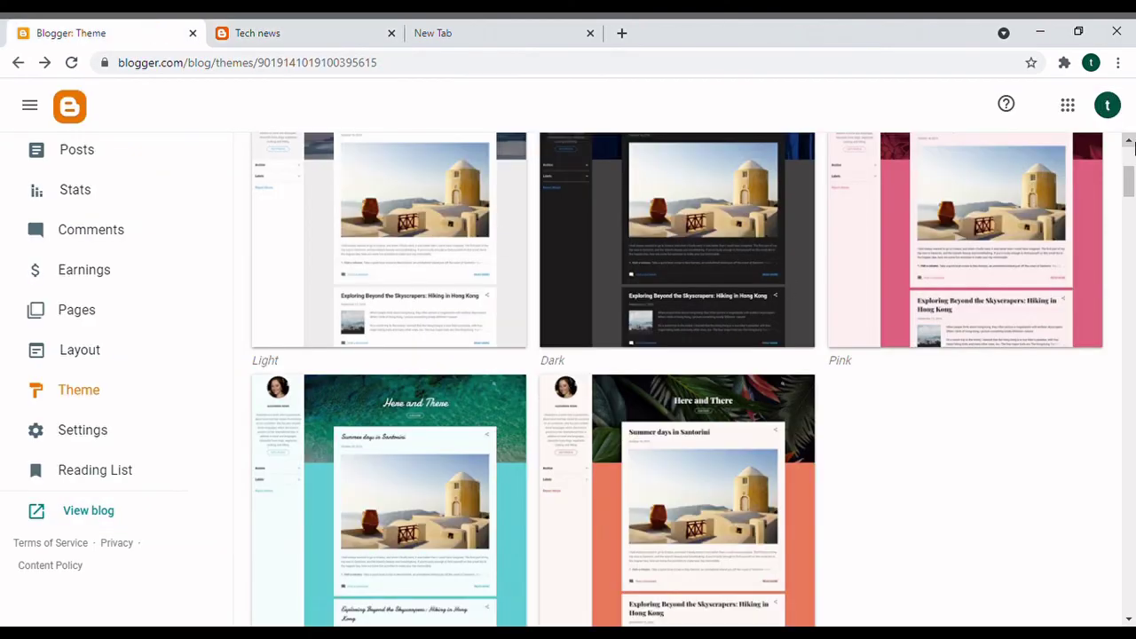
drag(1129, 177, 1130, 157)
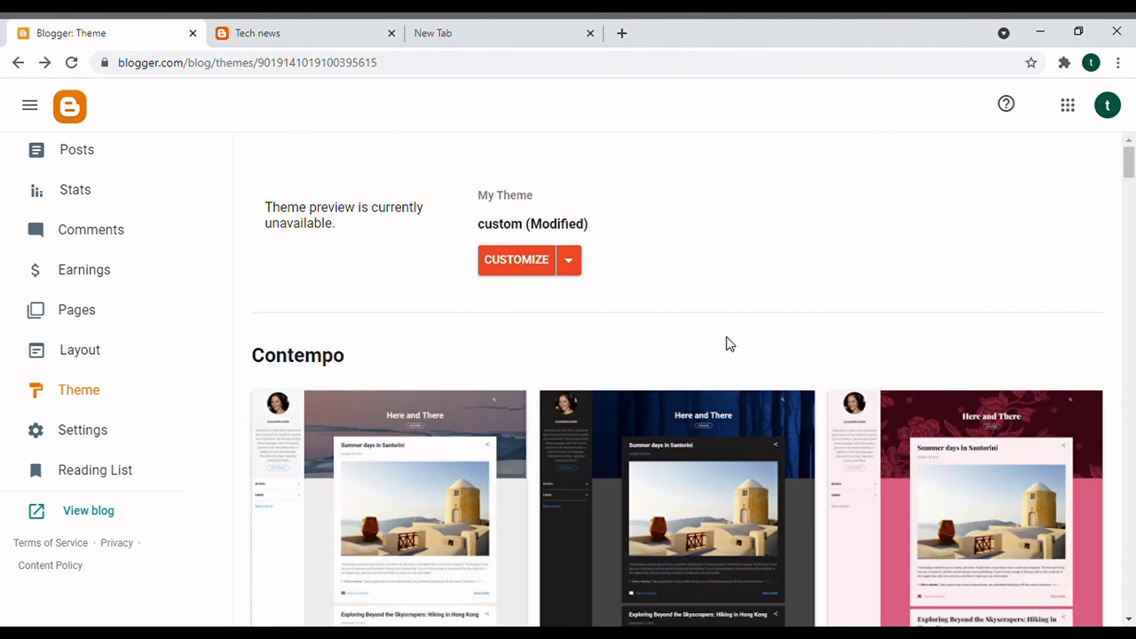
click(573, 264)
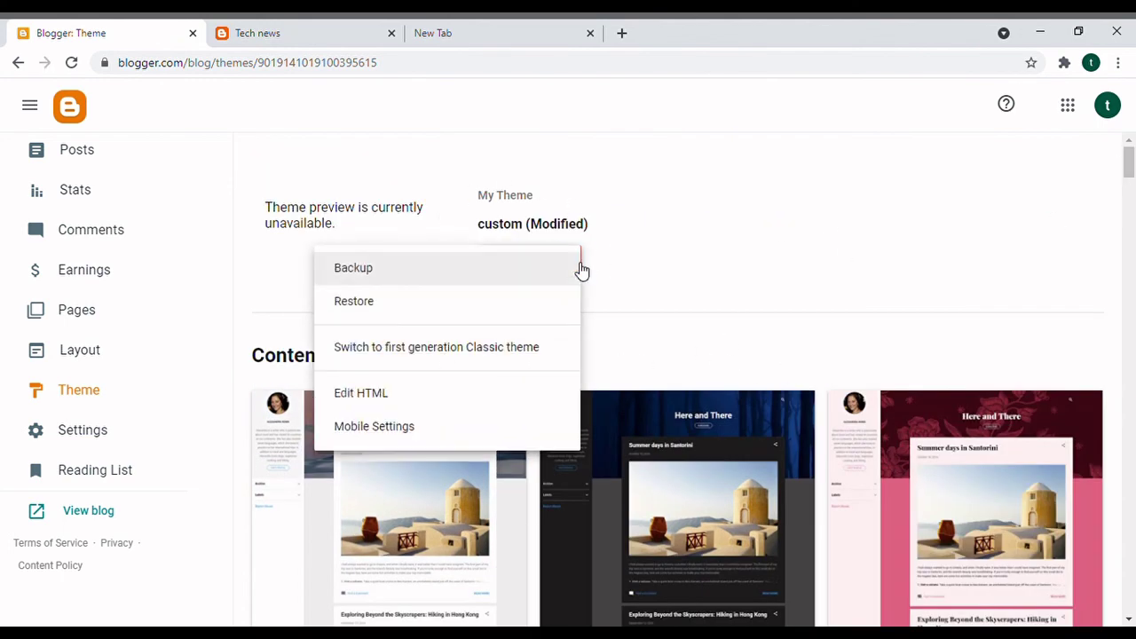
click(393, 406)
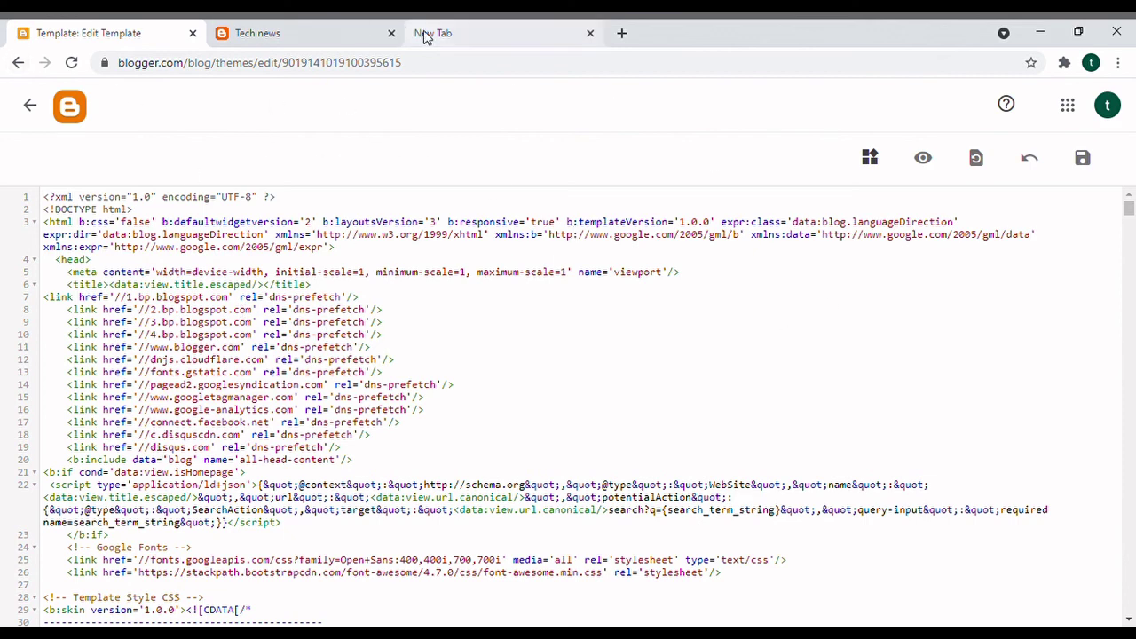
click(257, 33)
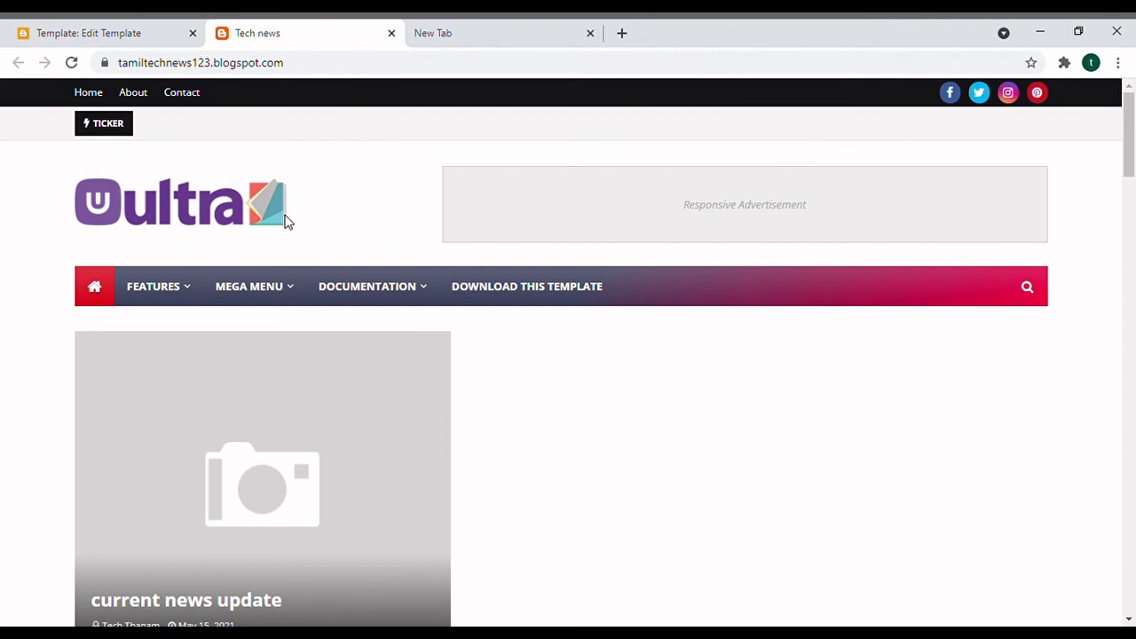